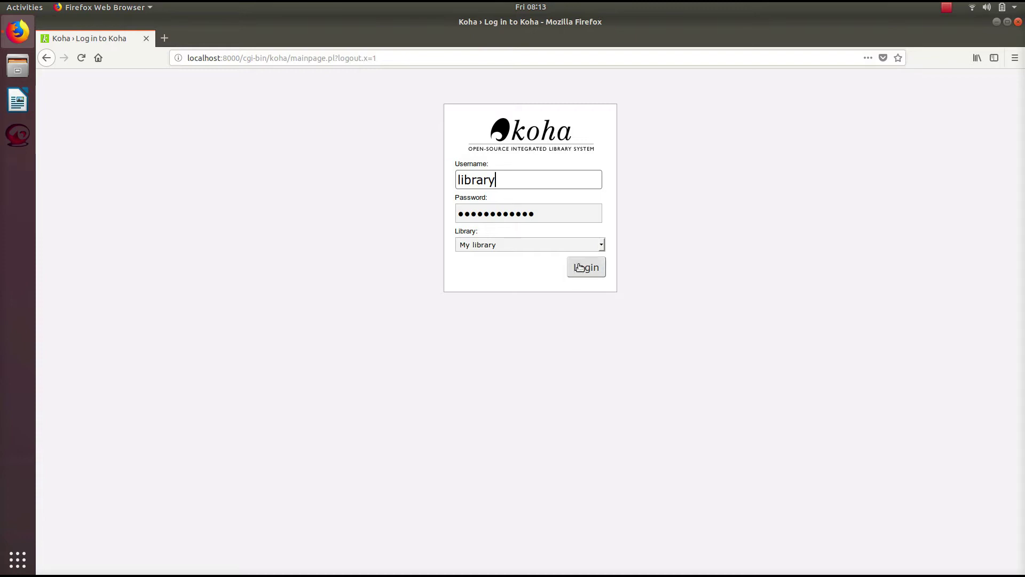
Log in to the Koha staff client and go to Z39.50/SRU servers administration
{"action": "left_click", "coordinate": [595, 269]}
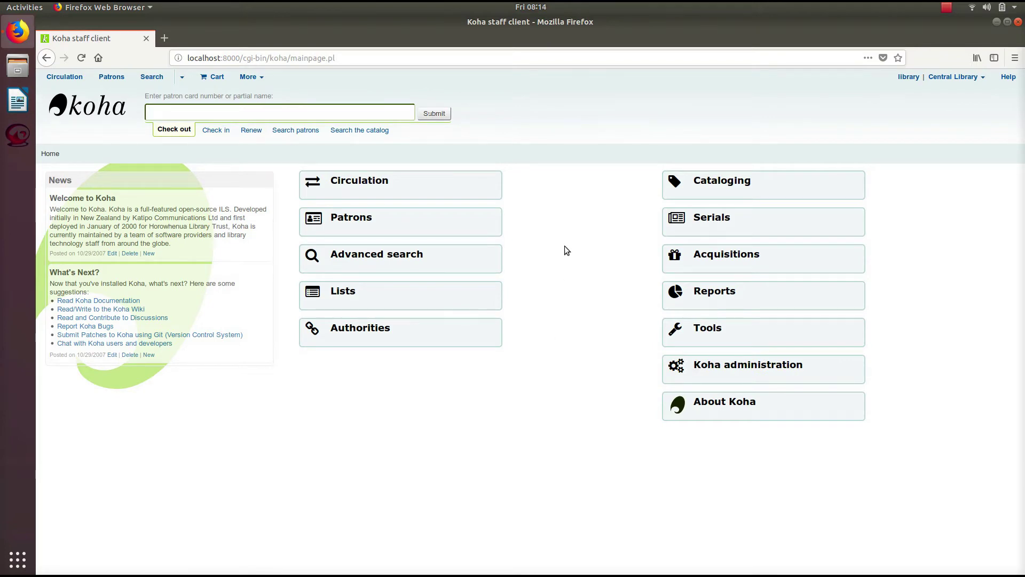
{"action": "left_click", "coordinate": [809, 372]}
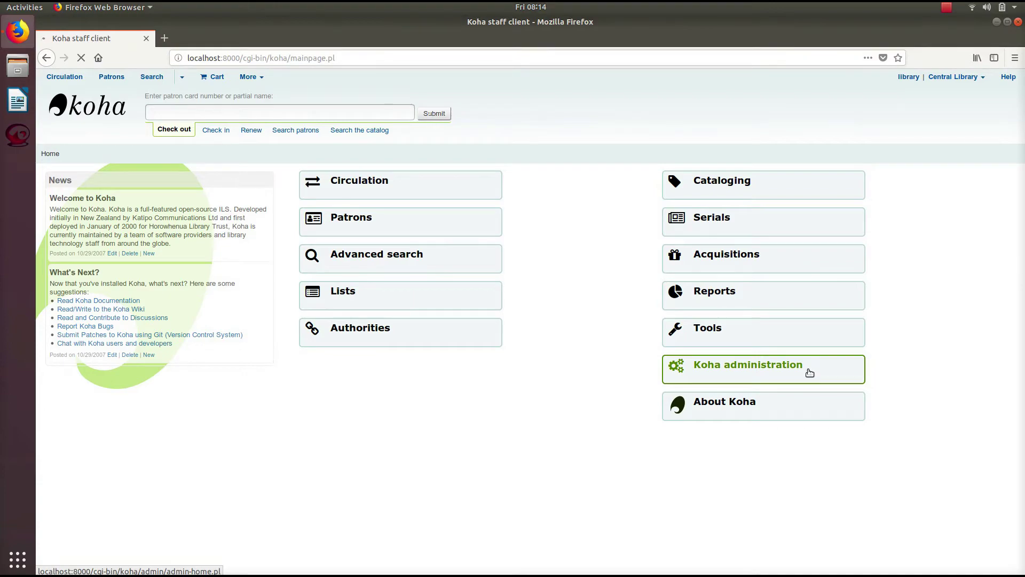
{"action": "scroll", "coordinate": [825, 299], "scroll_direction": "down", "scroll_amount": 2}
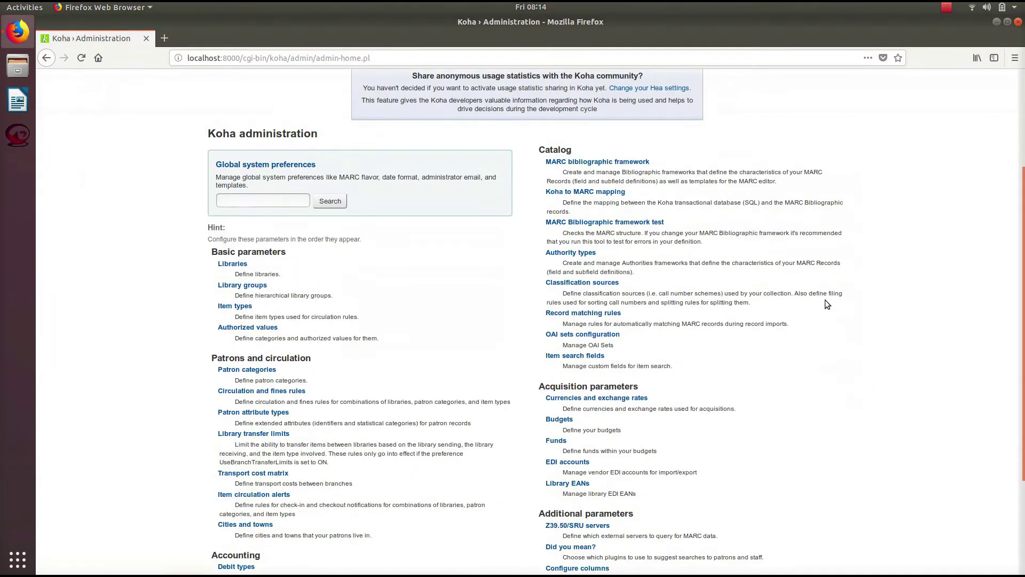
{"action": "scroll", "coordinate": [825, 300], "scroll_direction": "down", "scroll_amount": 3}
{"action": "scroll", "coordinate": [826, 300], "scroll_direction": "down", "scroll_amount": 1}
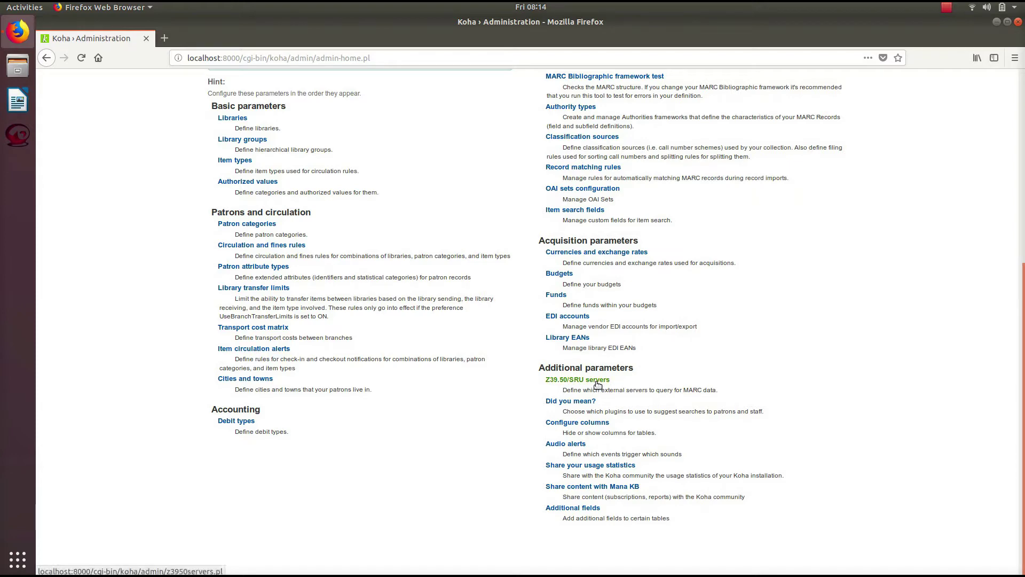
{"action": "left_click", "coordinate": [576, 379]}
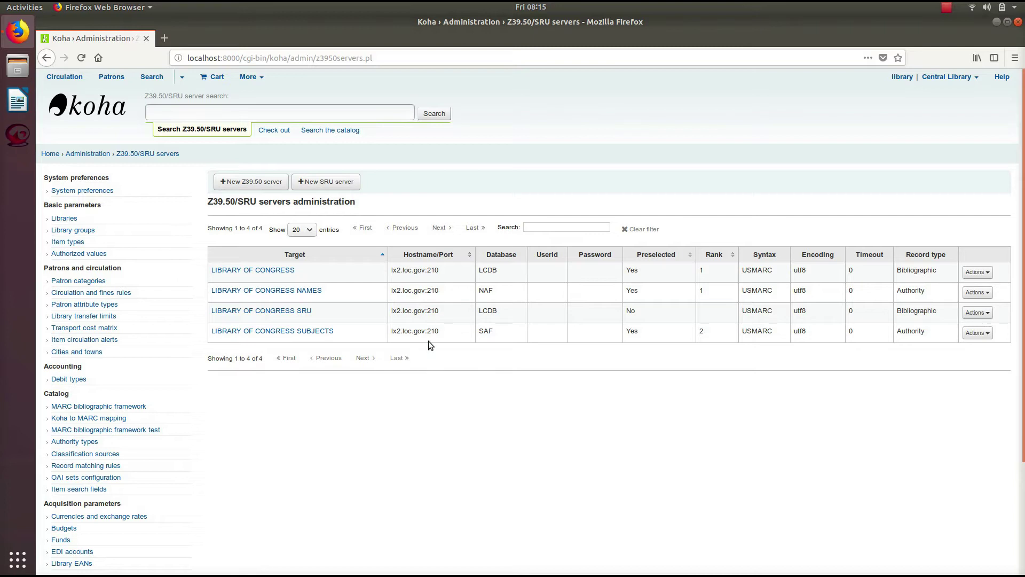
Open a new blank browser tab beside Koha's Z39.50/SRU servers page
{"action": "left_click", "coordinate": [165, 38]}
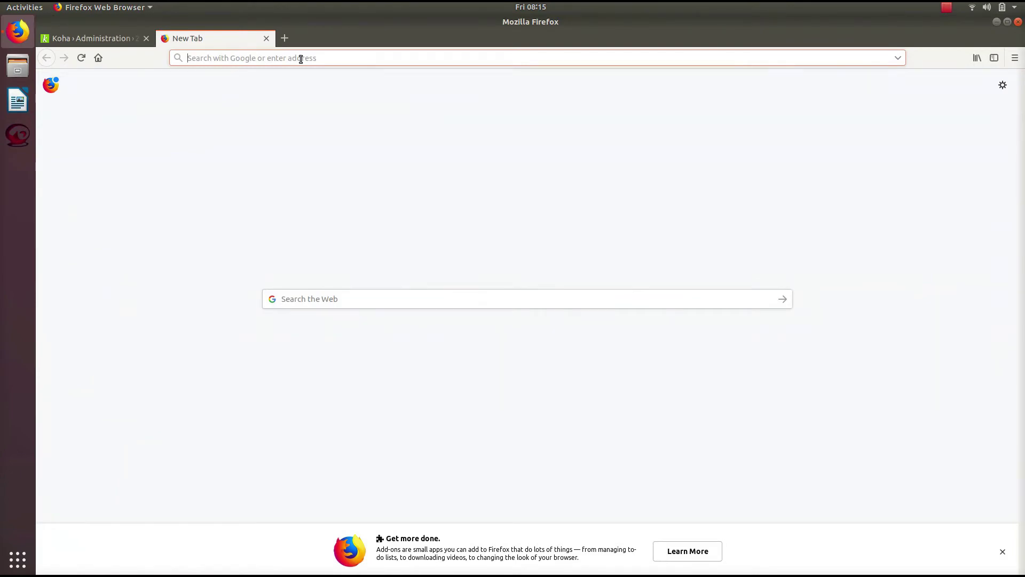
{"action": "type", "text": "irspy.indexdata.com/"}
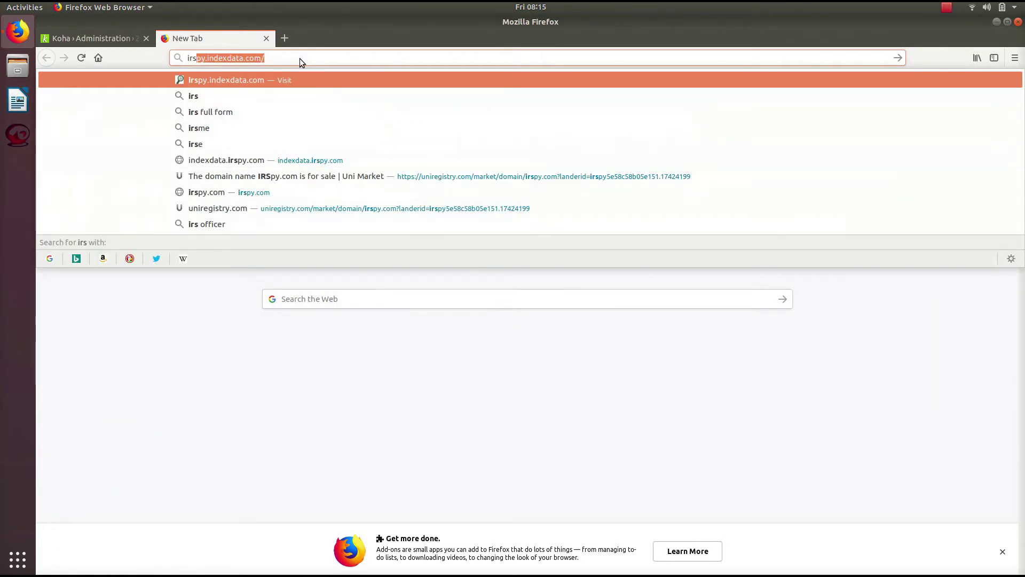
Load irspy.indexdata.com, the IRSpy Z39.50 Target Directory, in the new tab
{"action": "key", "text": "Return"}
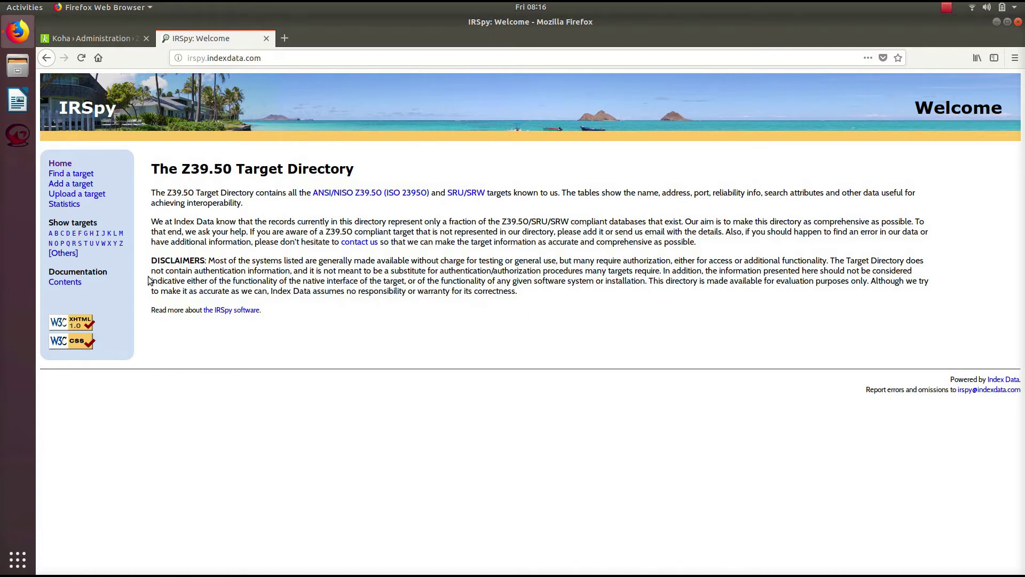
Find IRSpy targets with country India, returning 11 results
{"action": "left_click", "coordinate": [71, 173]}
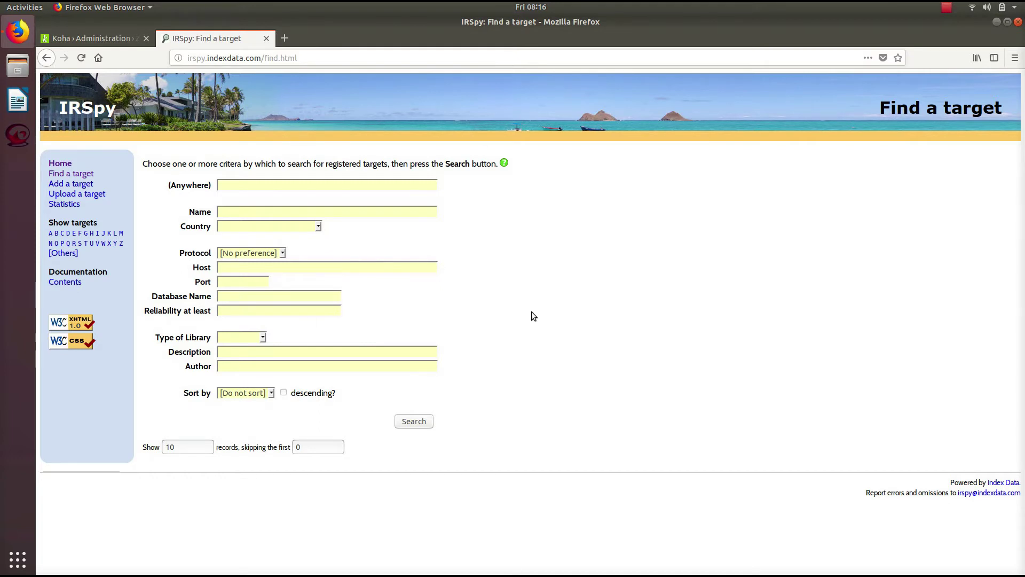
{"action": "left_click", "coordinate": [318, 226]}
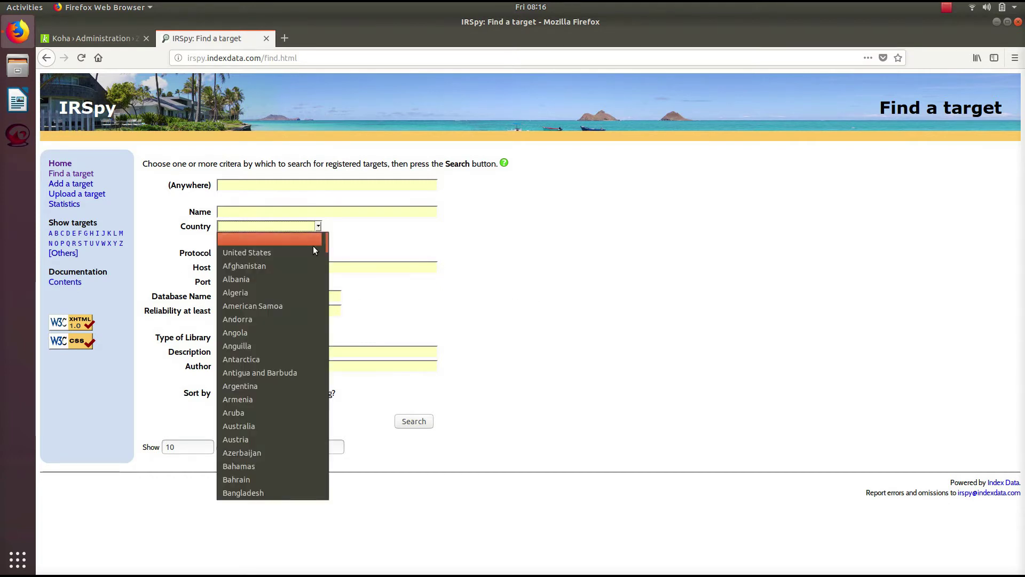
{"action": "scroll", "coordinate": [304, 324], "scroll_direction": "down", "scroll_amount": 3}
{"action": "scroll", "coordinate": [304, 328], "scroll_direction": "down", "scroll_amount": 3}
{"action": "scroll", "coordinate": [303, 327], "scroll_direction": "down", "scroll_amount": 3}
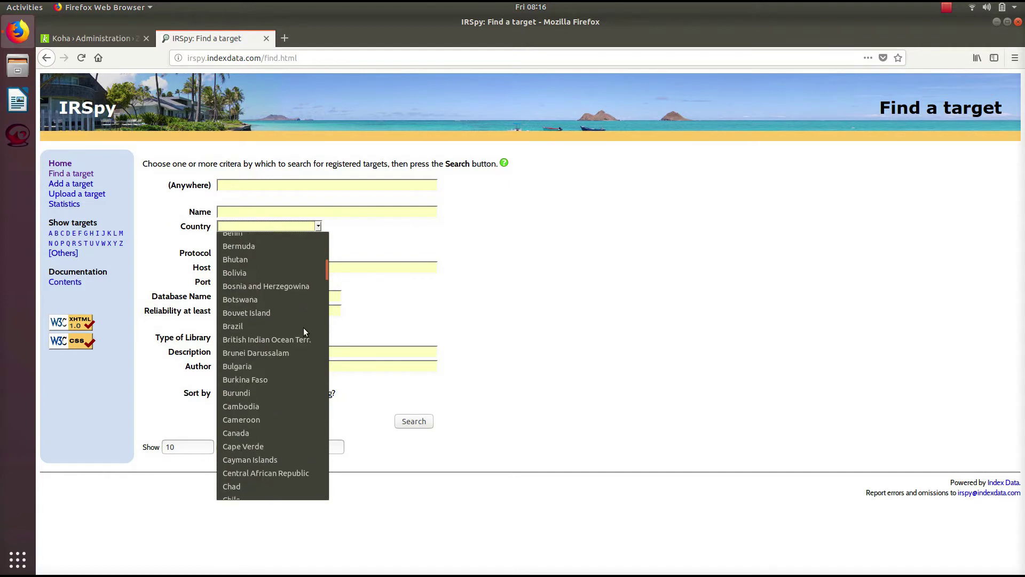
{"action": "scroll", "coordinate": [303, 328], "scroll_direction": "down", "scroll_amount": 3}
{"action": "scroll", "coordinate": [304, 330], "scroll_direction": "down", "scroll_amount": 2}
{"action": "scroll", "coordinate": [304, 331], "scroll_direction": "down", "scroll_amount": 3}
{"action": "scroll", "coordinate": [303, 334], "scroll_direction": "down", "scroll_amount": 3}
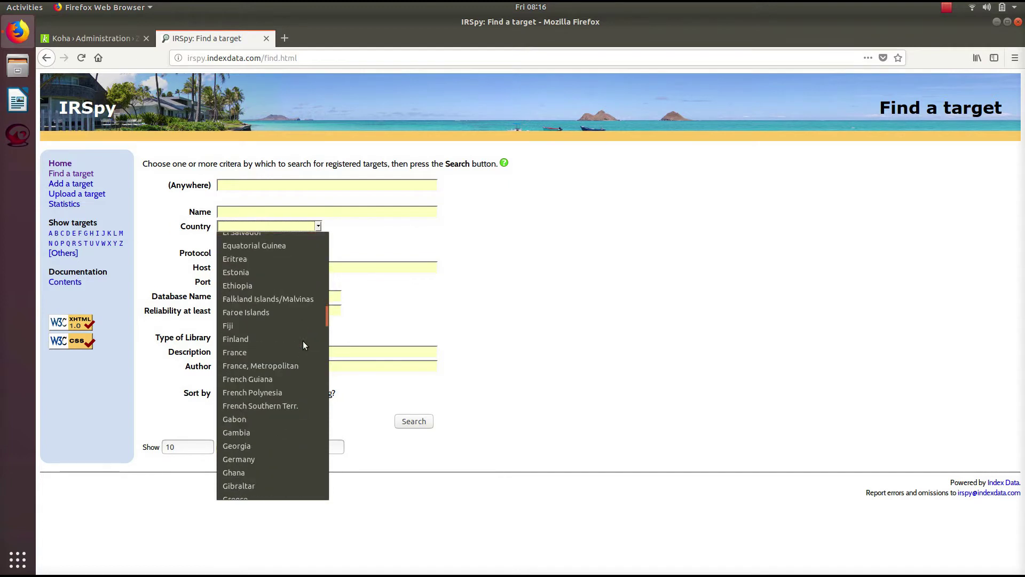
{"action": "scroll", "coordinate": [302, 340], "scroll_direction": "down", "scroll_amount": 3}
{"action": "scroll", "coordinate": [303, 341], "scroll_direction": "down", "scroll_amount": 1}
{"action": "scroll", "coordinate": [303, 341], "scroll_direction": "up", "scroll_amount": 1}
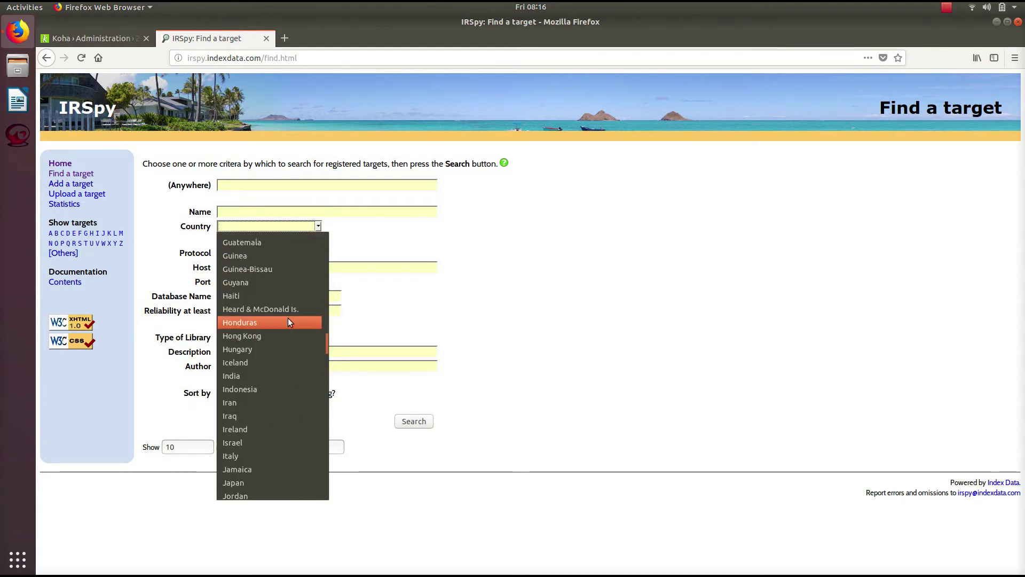
{"action": "left_click", "coordinate": [284, 379]}
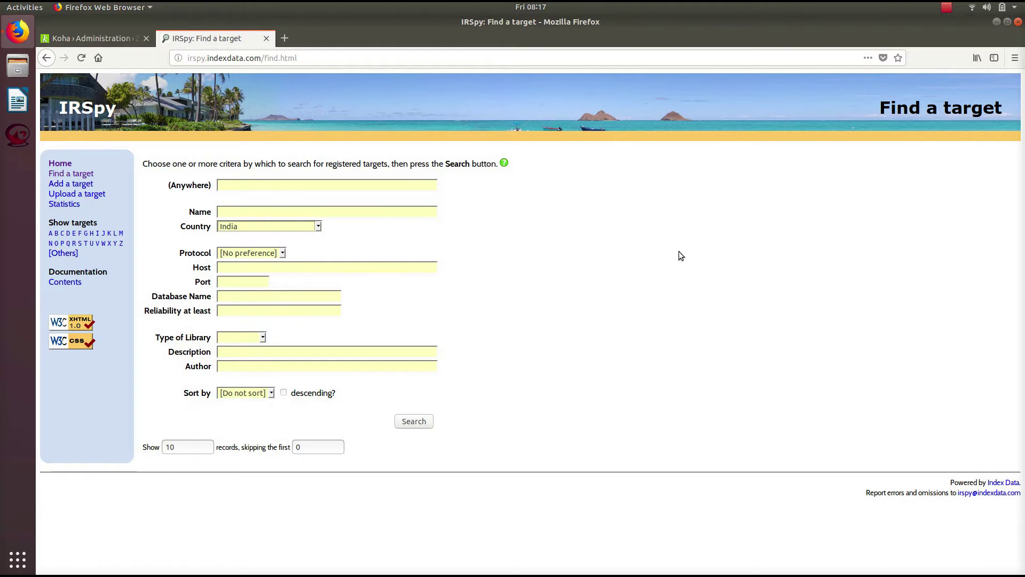
{"action": "left_click", "coordinate": [413, 421]}
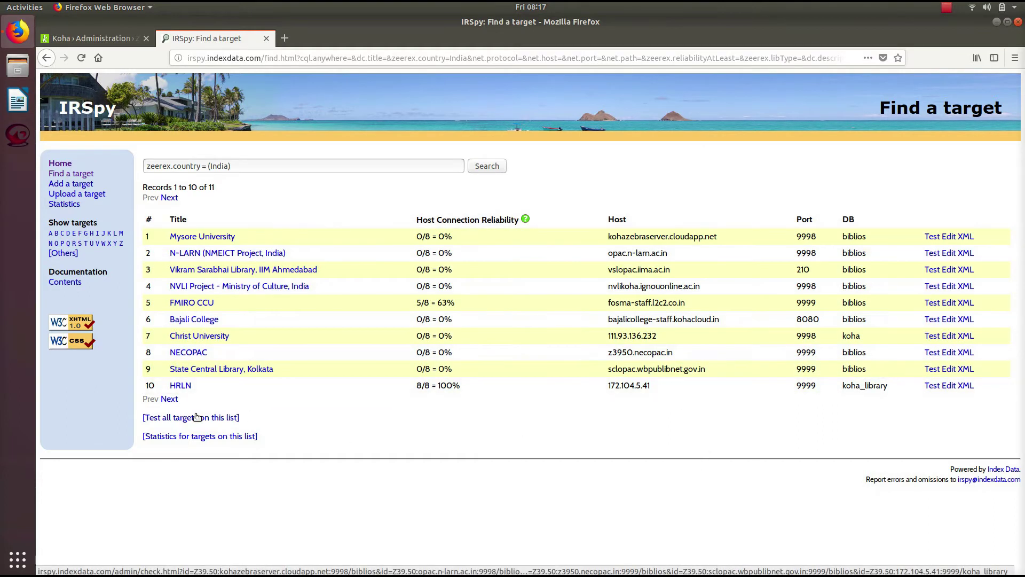
Page the India results to the Texicon entry (catalogue.texicon.in, 9998, biblios), then return to Koha
{"action": "left_click", "coordinate": [168, 399]}
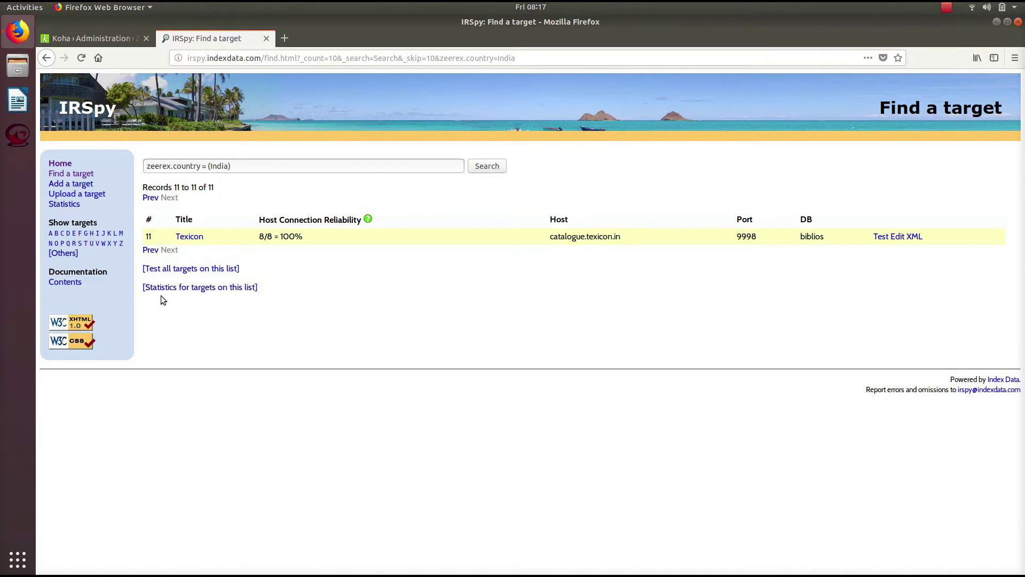
{"action": "left_click", "coordinate": [151, 250]}
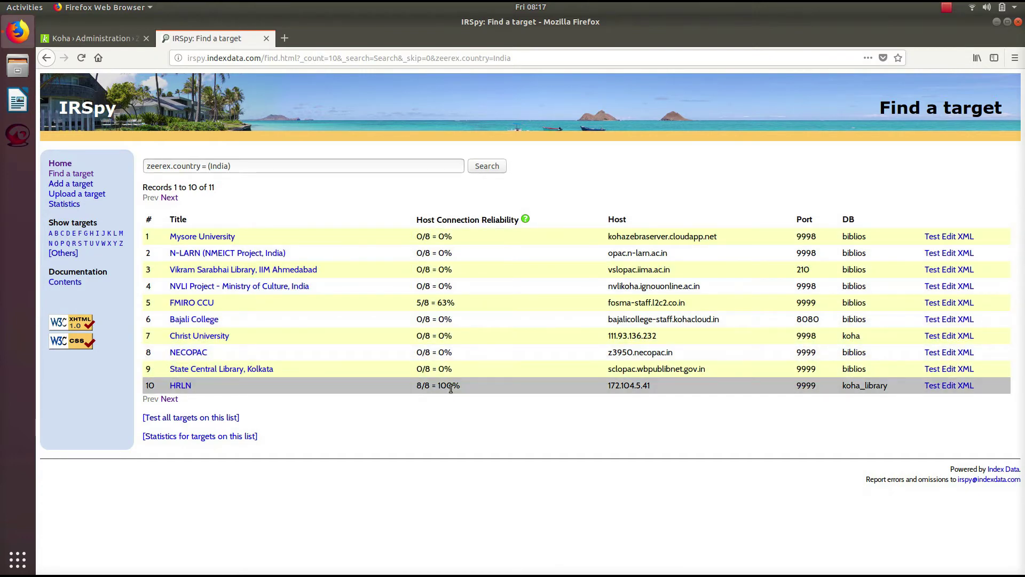
{"action": "left_click", "coordinate": [170, 399]}
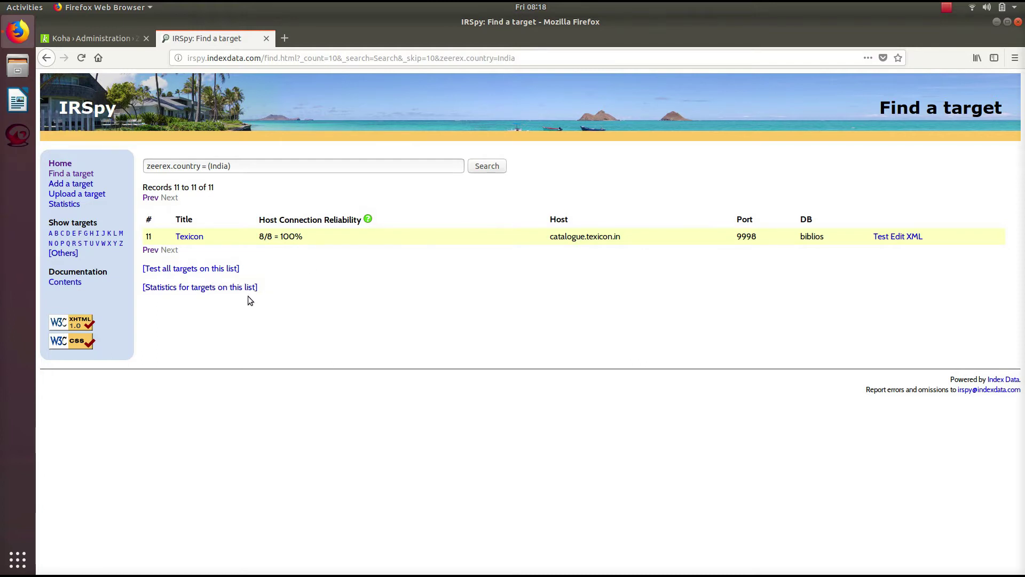
{"action": "left_click", "coordinate": [947, 12]}
{"action": "left_click", "coordinate": [939, 55]}
{"action": "left_click", "coordinate": [106, 33]}
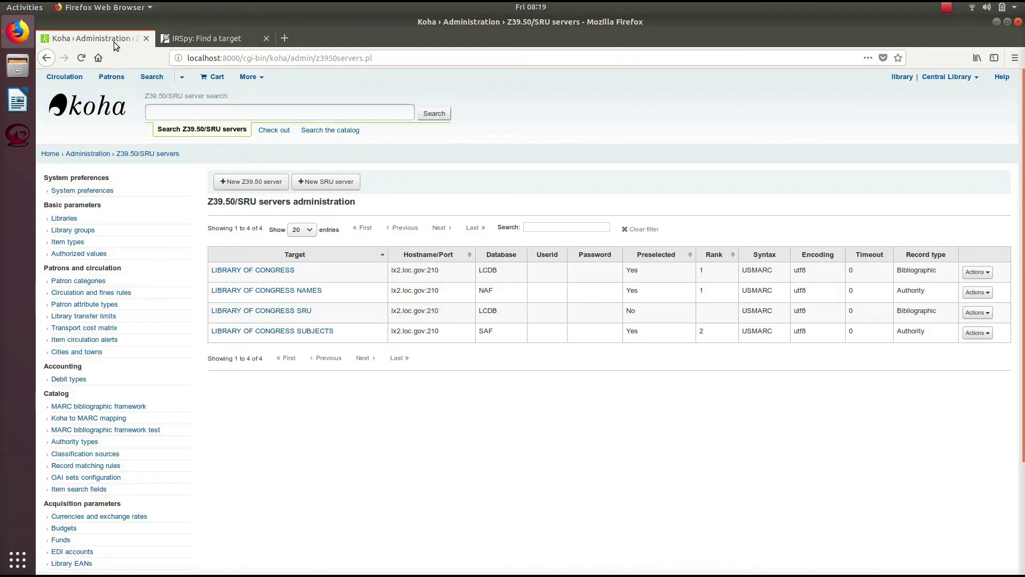
Start a new Z39.50 server and name it TEXICON
{"action": "left_click", "coordinate": [261, 185]}
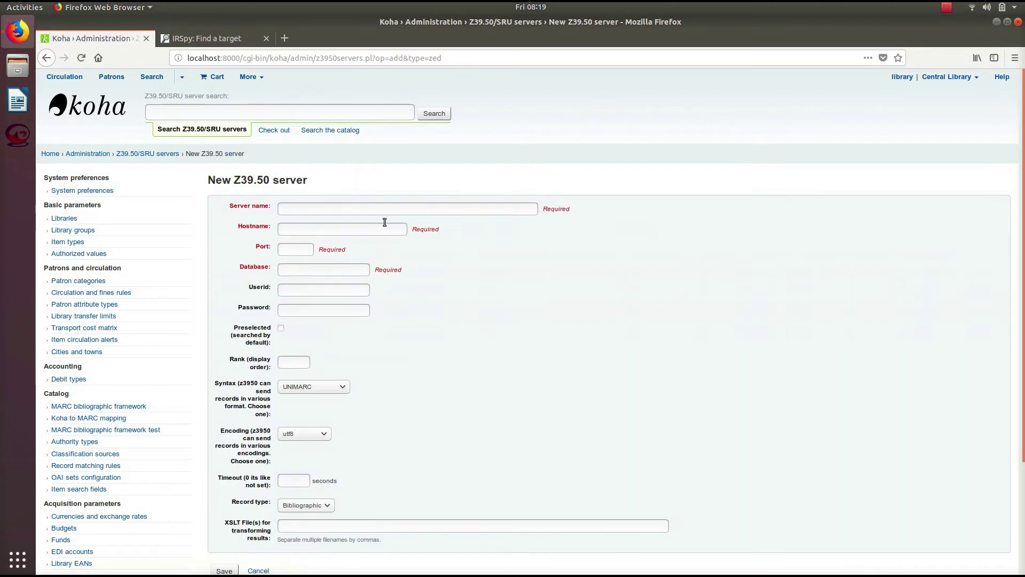
{"action": "left_click", "coordinate": [377, 209]}
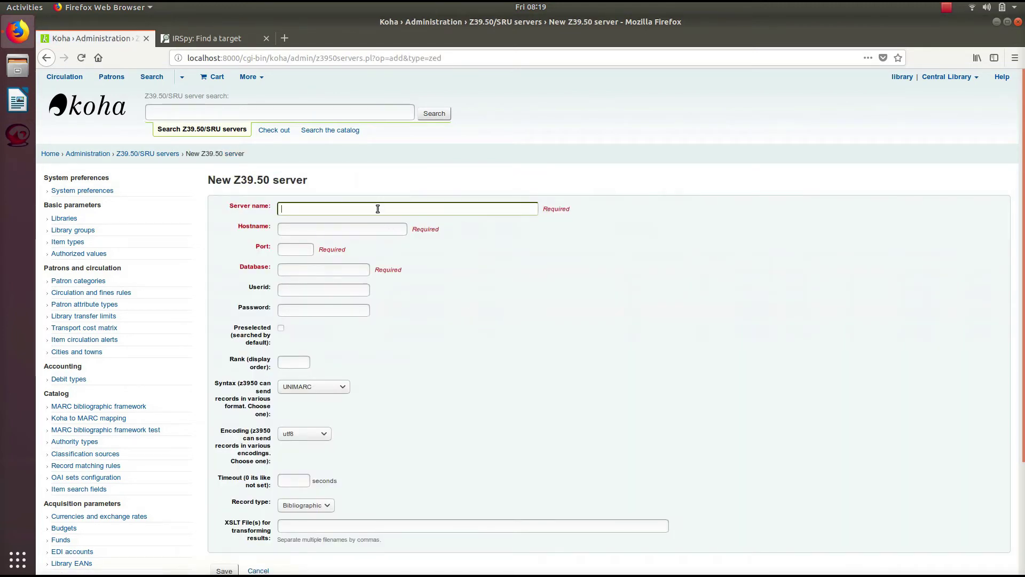
{"action": "left_click", "coordinate": [207, 38]}
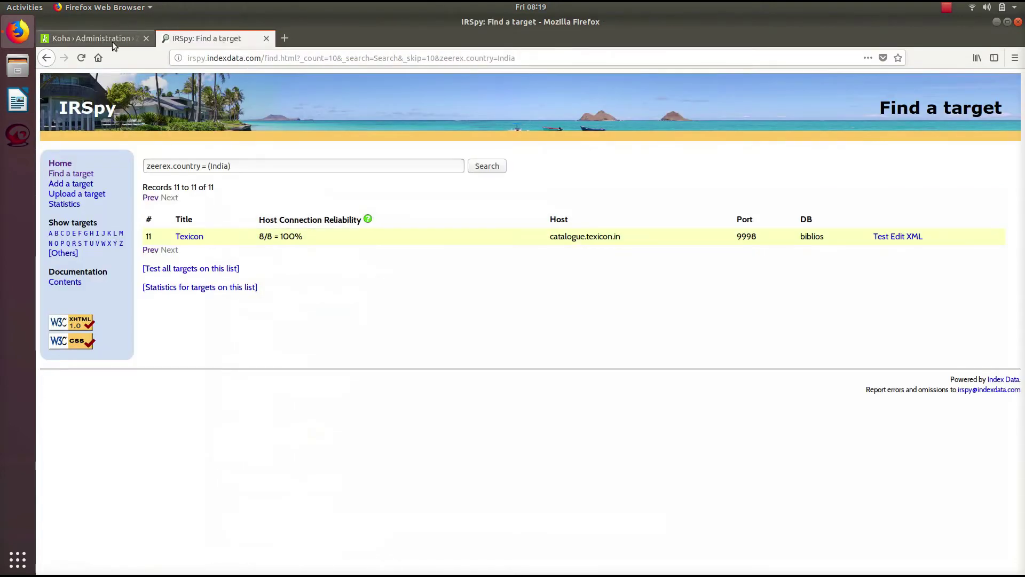
{"action": "left_click", "coordinate": [92, 38]}
{"action": "type", "text": "Texicon"}
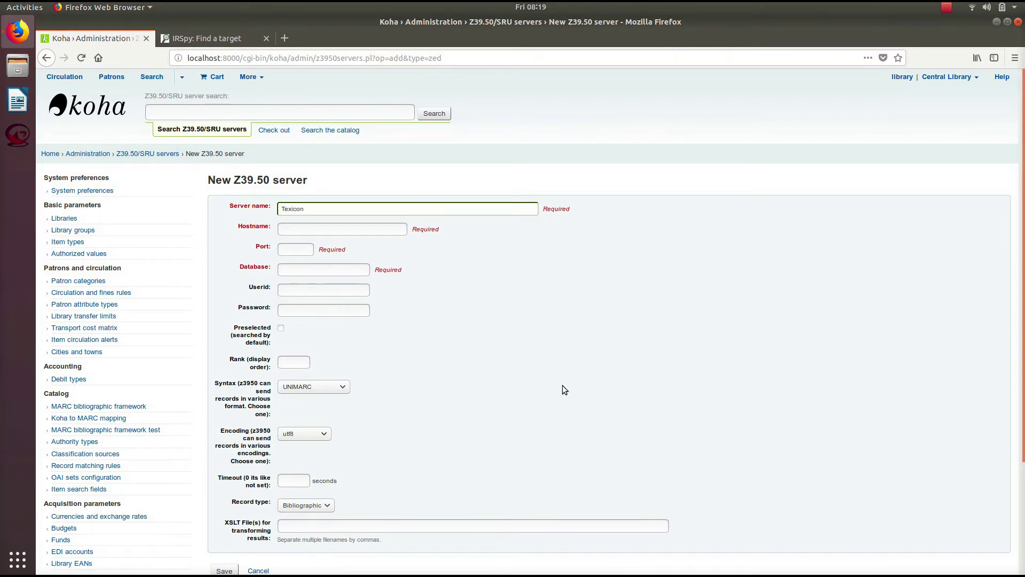
{"action": "key", "text": "Tab"}
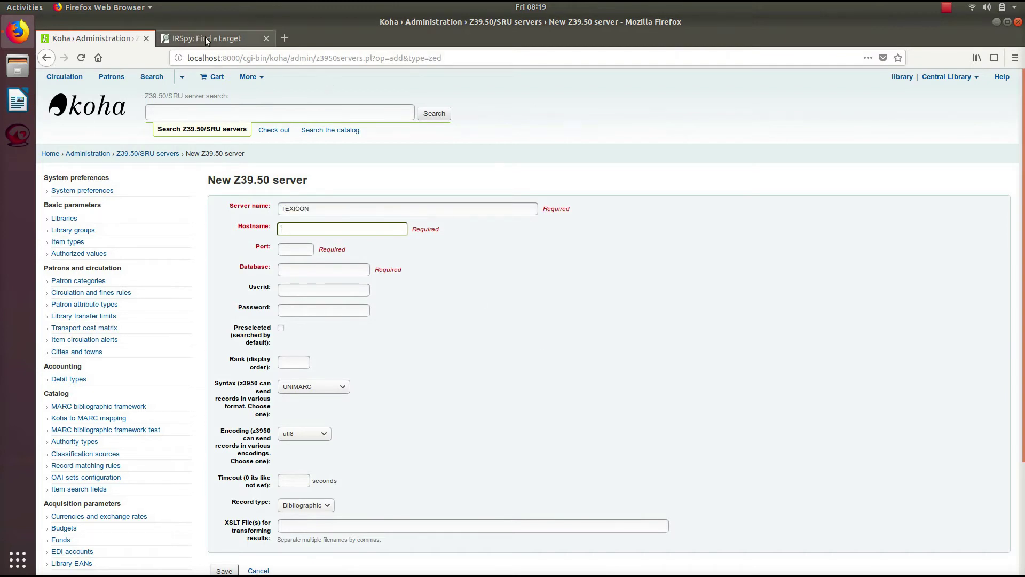
Copy catalogue.texicon.in from the IRSpy listing into the Hostname field
{"action": "left_click", "coordinate": [205, 38]}
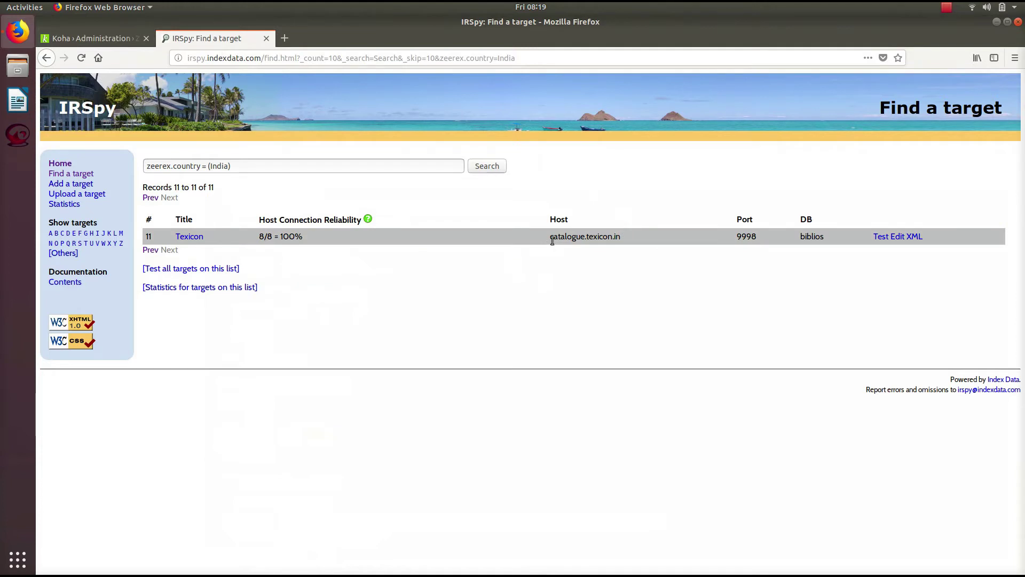
{"action": "left_click_drag", "start_coordinate": [549, 237], "coordinate": [620, 237]}
{"action": "left_click", "coordinate": [558, 241]}
{"action": "left_click_drag", "start_coordinate": [551, 236], "coordinate": [615, 244]}
{"action": "key", "text": "ctrl+c"}
{"action": "right_click", "coordinate": [603, 238]}
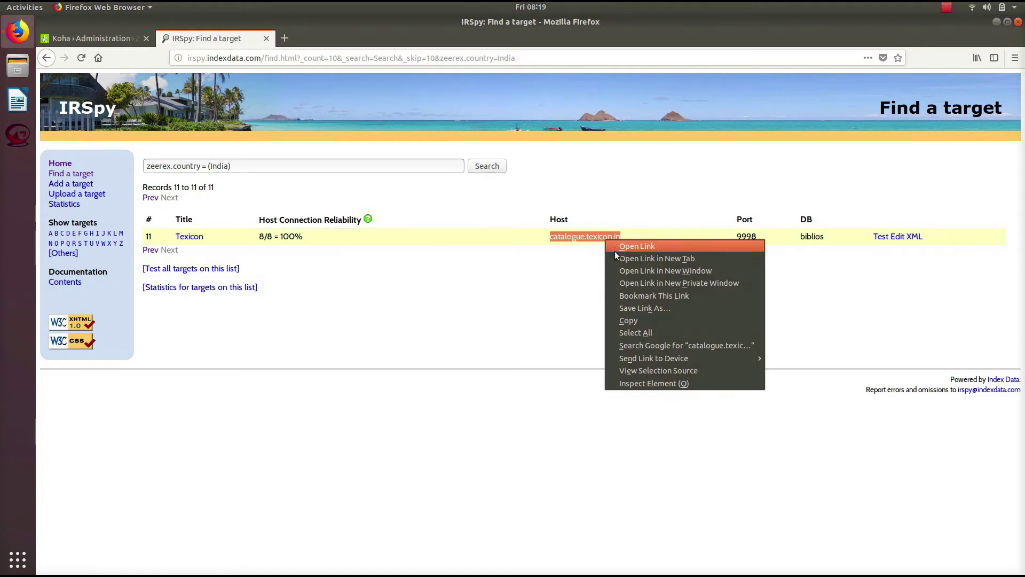
{"action": "left_click", "coordinate": [629, 321]}
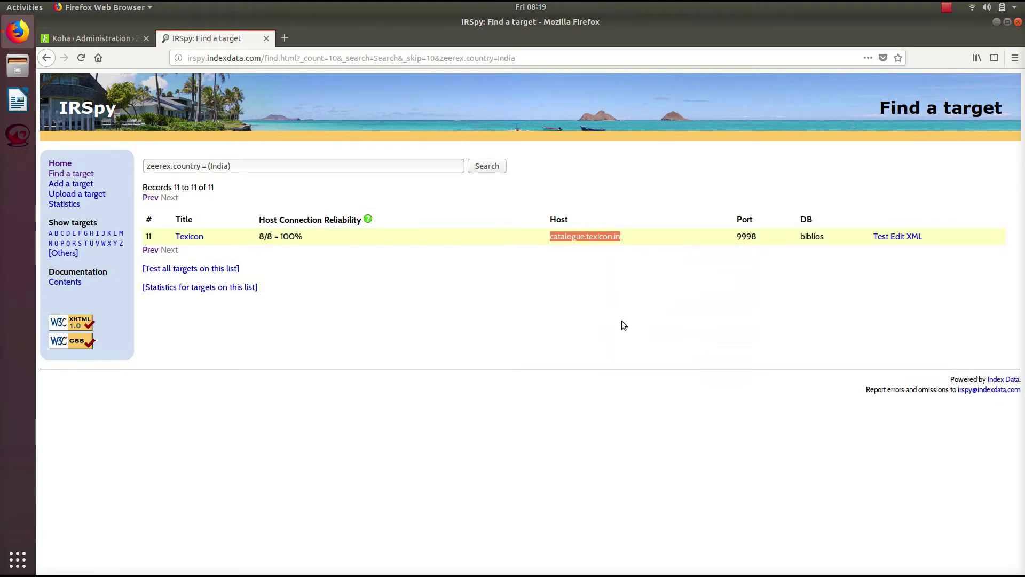
{"action": "left_click", "coordinate": [116, 42]}
{"action": "key", "text": "ctrl+v"}
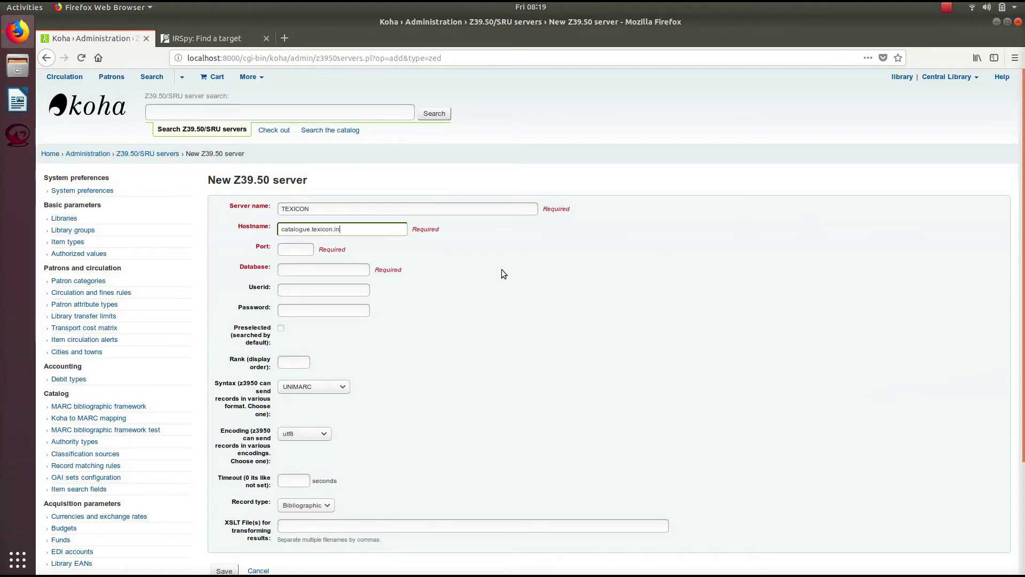
Enter port 9998 and database biblios, checking them against the IRSpy listing
{"action": "left_click", "coordinate": [207, 39]}
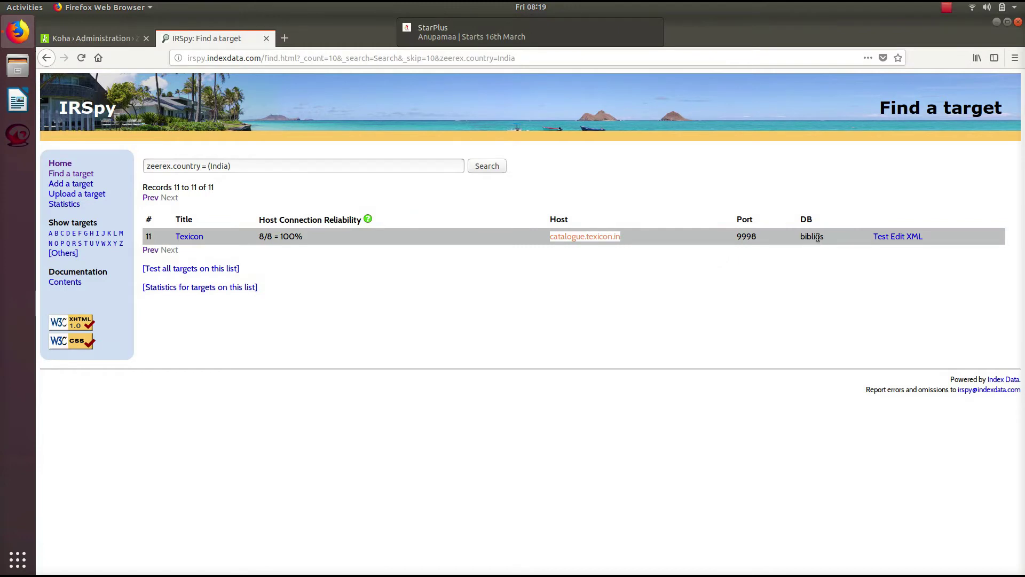
{"action": "left_click", "coordinate": [91, 38]}
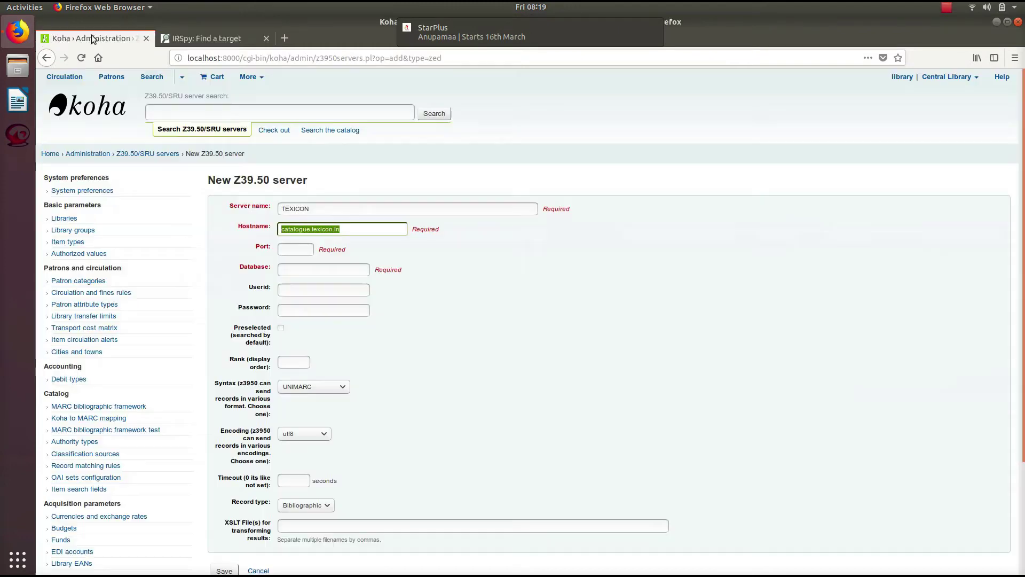
{"action": "left_click", "coordinate": [297, 248]}
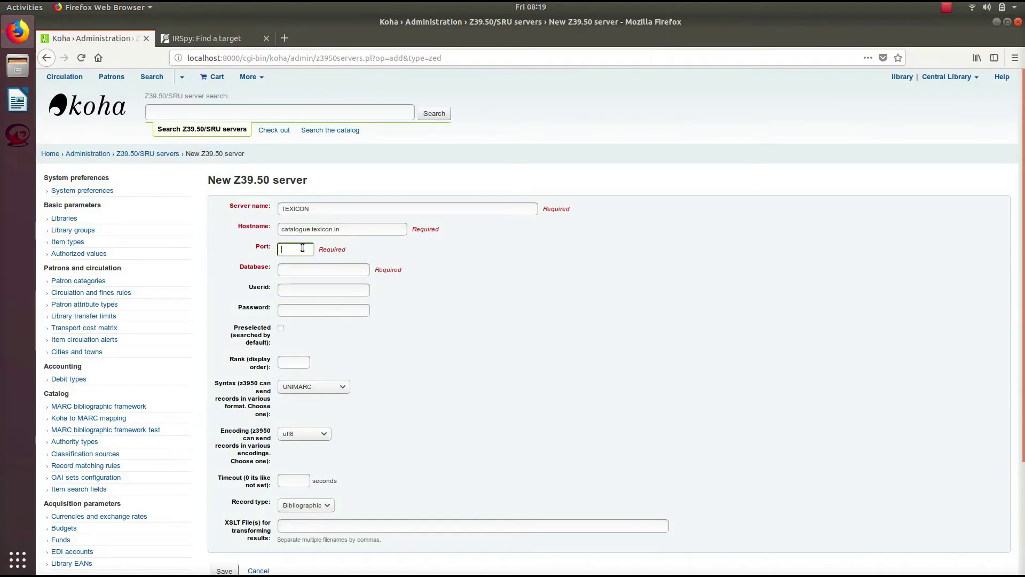
{"action": "type", "text": "9998"}
{"action": "left_click", "coordinate": [207, 38]}
{"action": "left_click", "coordinate": [313, 271]}
{"action": "type", "text": "bl"}
{"action": "type", "text": "io"}
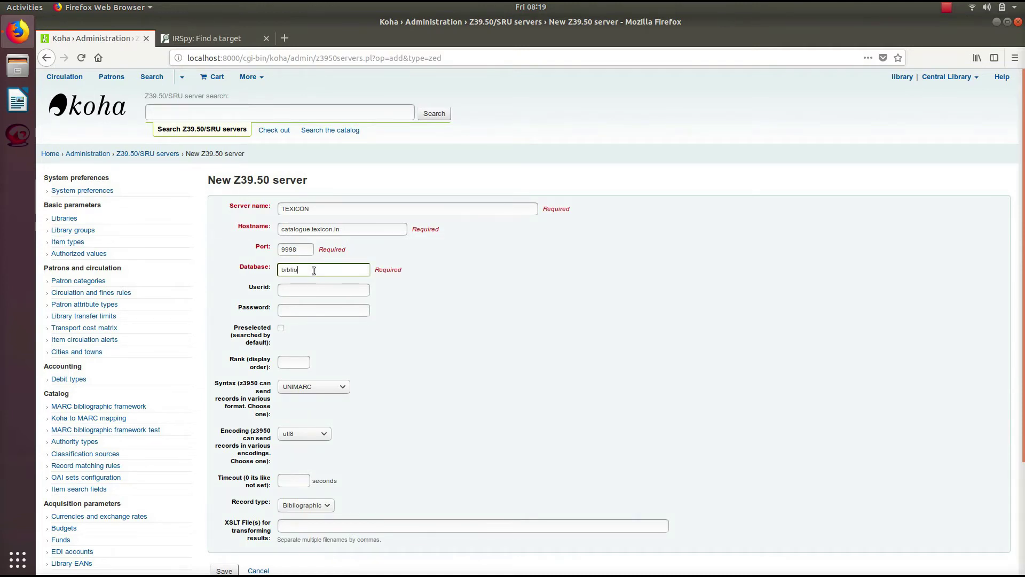
{"action": "type", "text": "s"}
{"action": "left_click", "coordinate": [205, 39]}
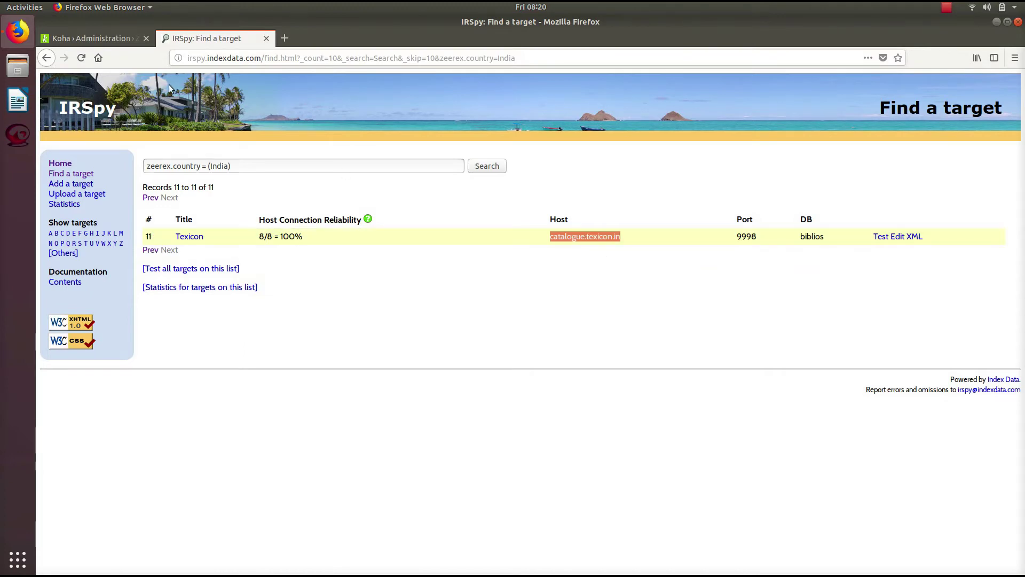
Choose MARC21/USMARC syntax, keeping utf8 encoding and Bibliographic record type
{"action": "left_click", "coordinate": [92, 39]}
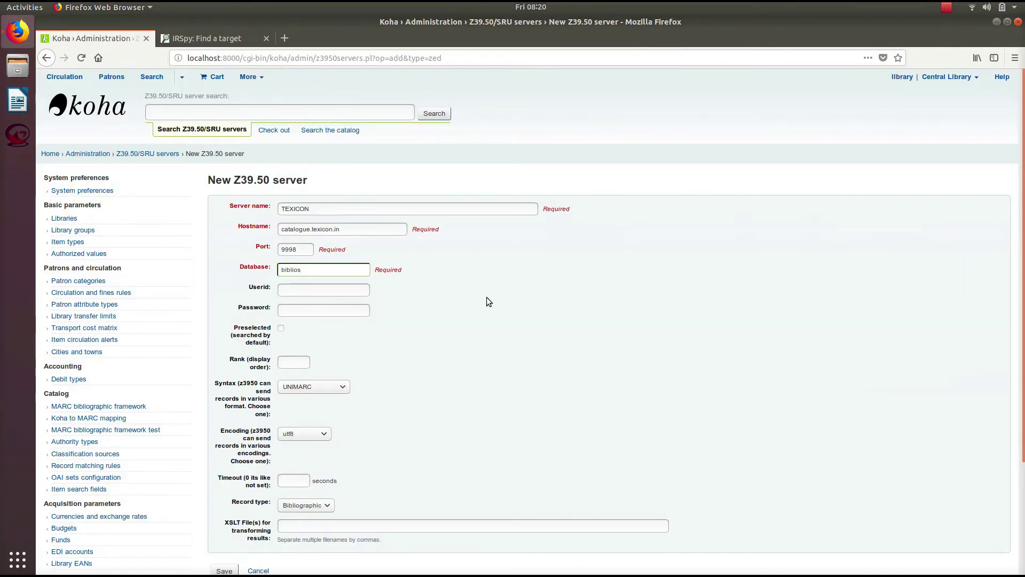
{"action": "scroll", "coordinate": [486, 297], "scroll_direction": "down", "scroll_amount": 1}
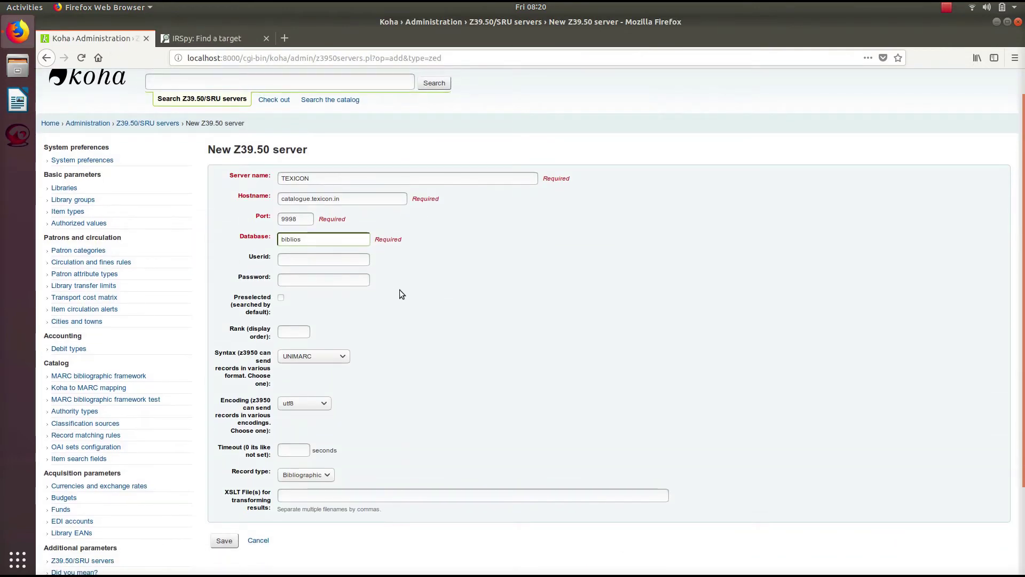
{"action": "scroll", "coordinate": [400, 289], "scroll_direction": "down", "scroll_amount": 2}
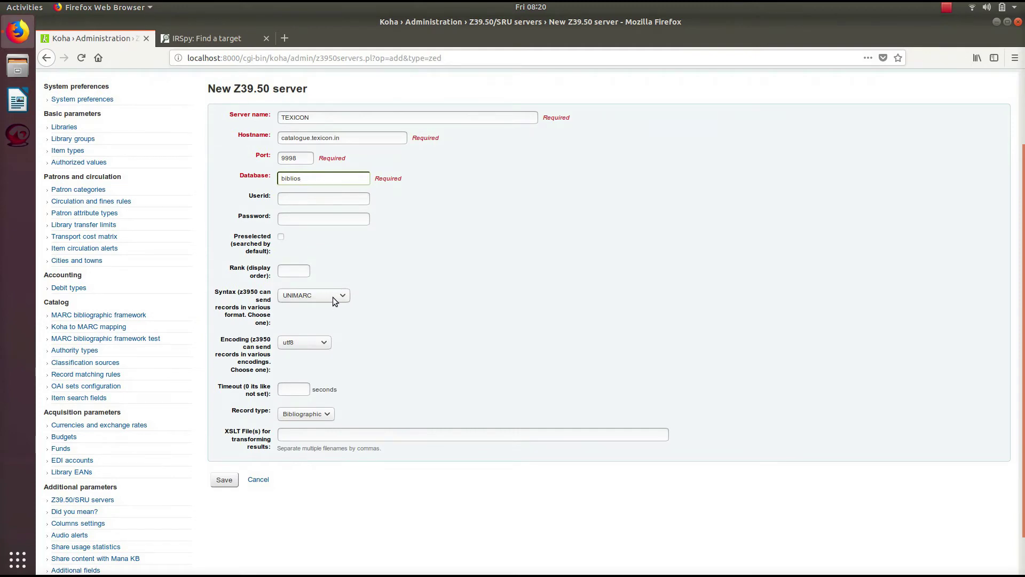
{"action": "left_click", "coordinate": [333, 298]}
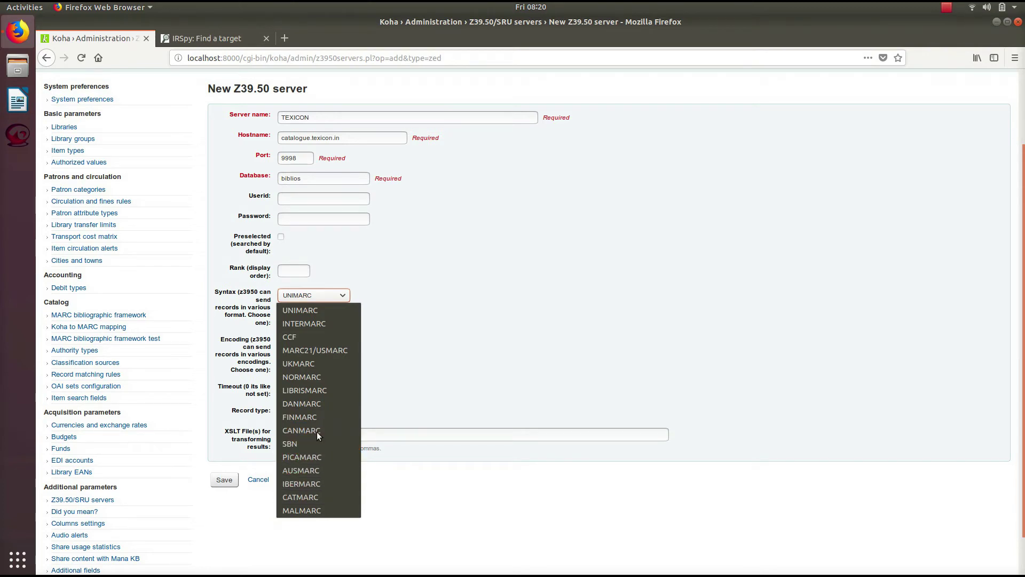
{"action": "left_click", "coordinate": [322, 349]}
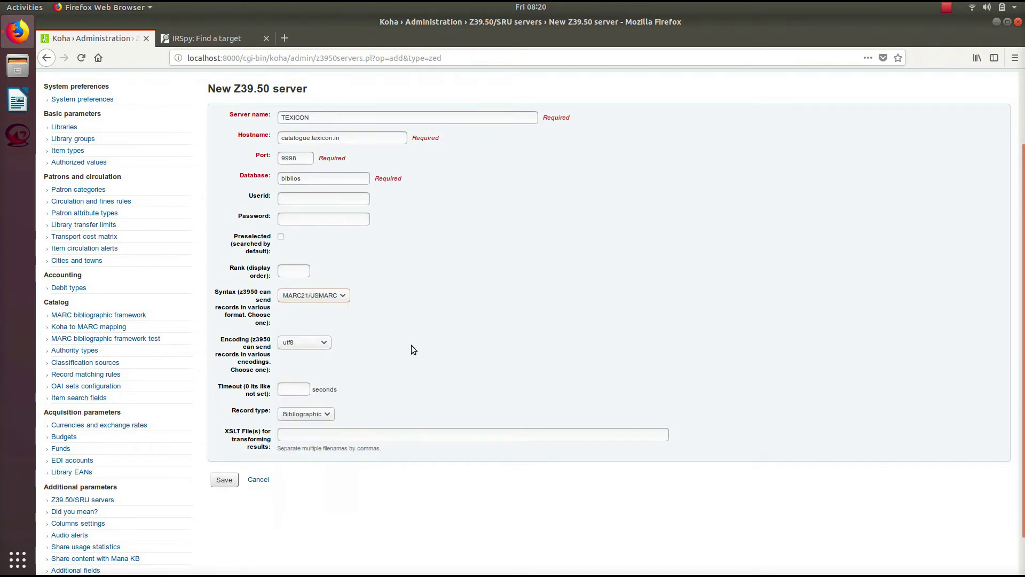
{"action": "left_click", "coordinate": [323, 344]}
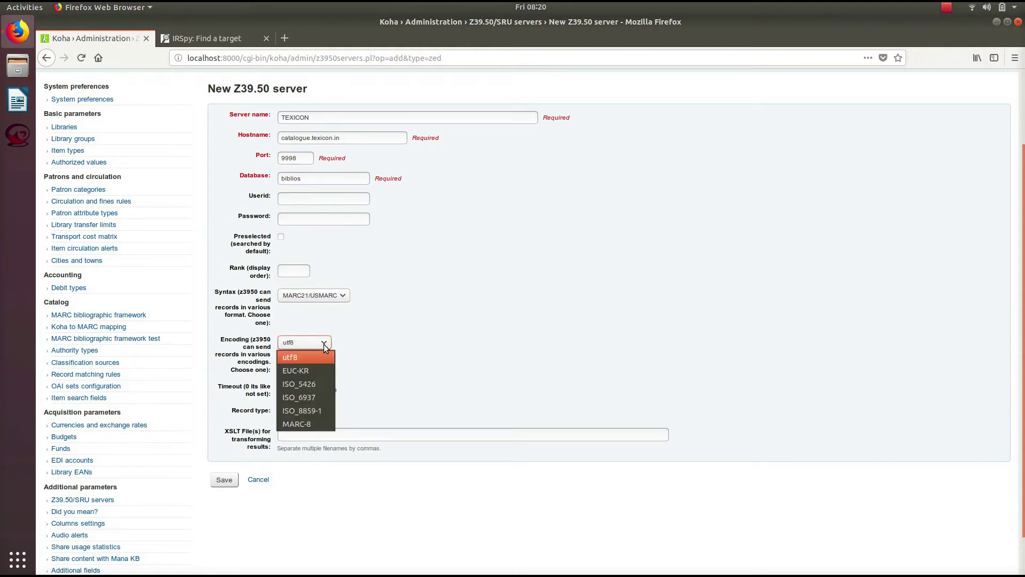
{"action": "left_click", "coordinate": [324, 343]}
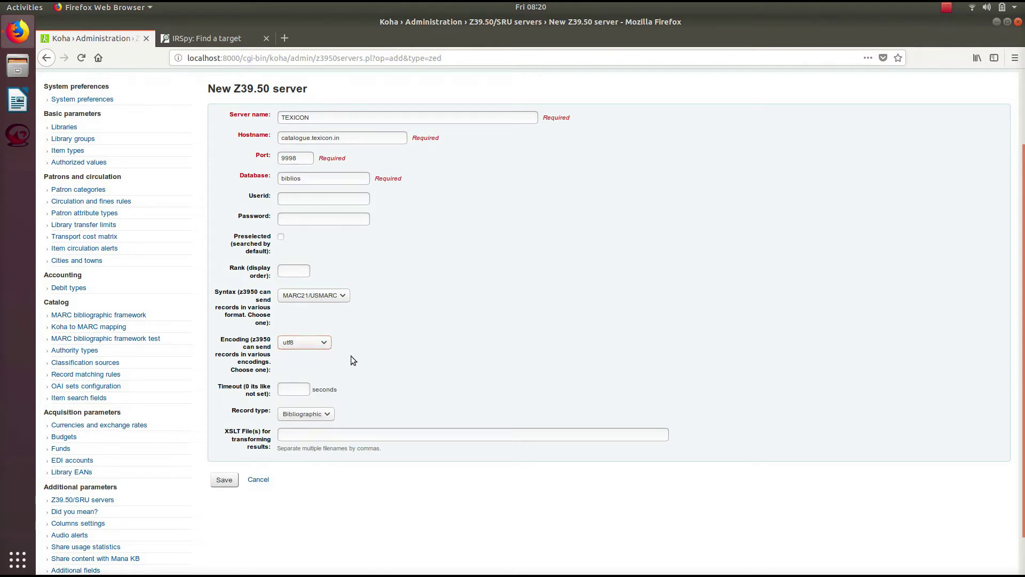
{"action": "left_click", "coordinate": [329, 416]}
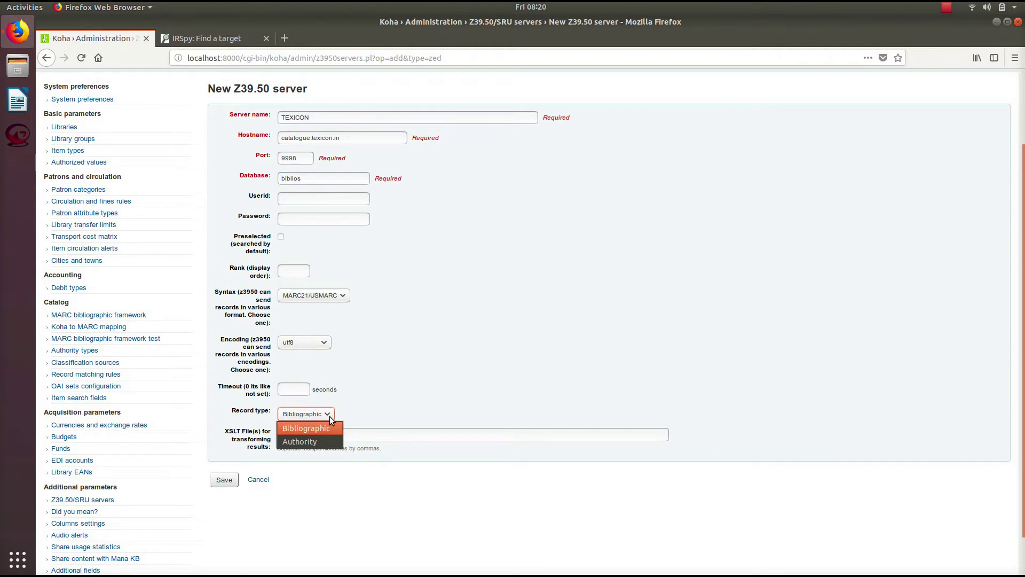
{"action": "left_click", "coordinate": [329, 416]}
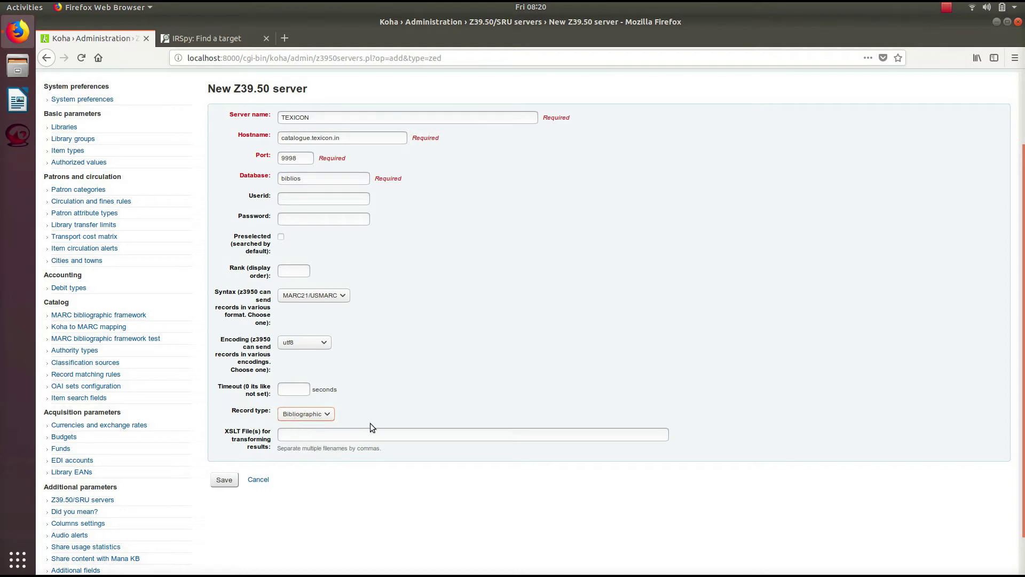
Save TEXICON, then edit it to tick Preselected and save again
{"action": "left_click", "coordinate": [223, 481]}
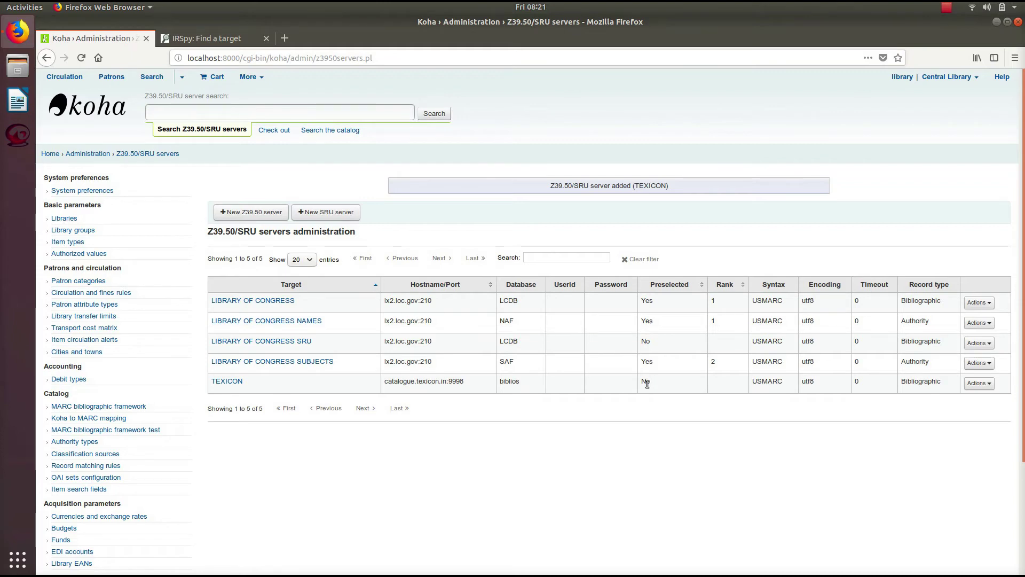
{"action": "left_click", "coordinate": [978, 382]}
{"action": "left_click", "coordinate": [945, 400]}
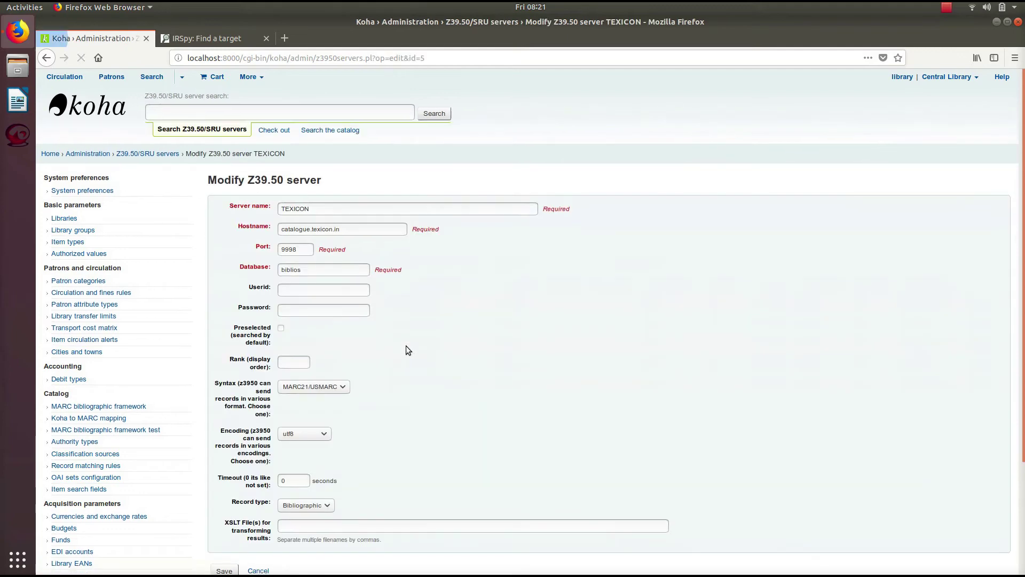
{"action": "left_click", "coordinate": [281, 327]}
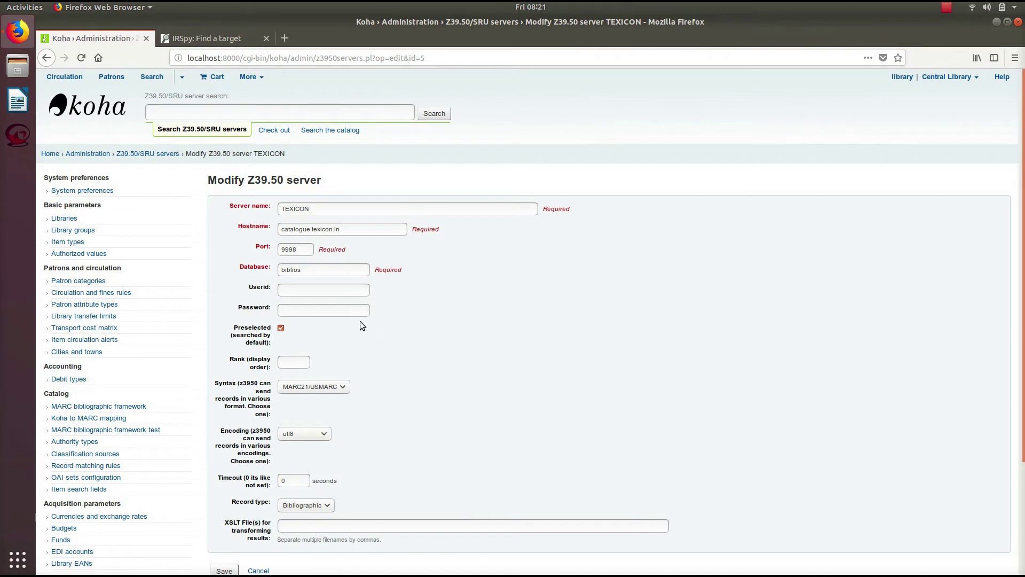
{"action": "scroll", "coordinate": [307, 329], "scroll_direction": "down", "scroll_amount": 3}
{"action": "scroll", "coordinate": [299, 369], "scroll_direction": "down", "scroll_amount": 1}
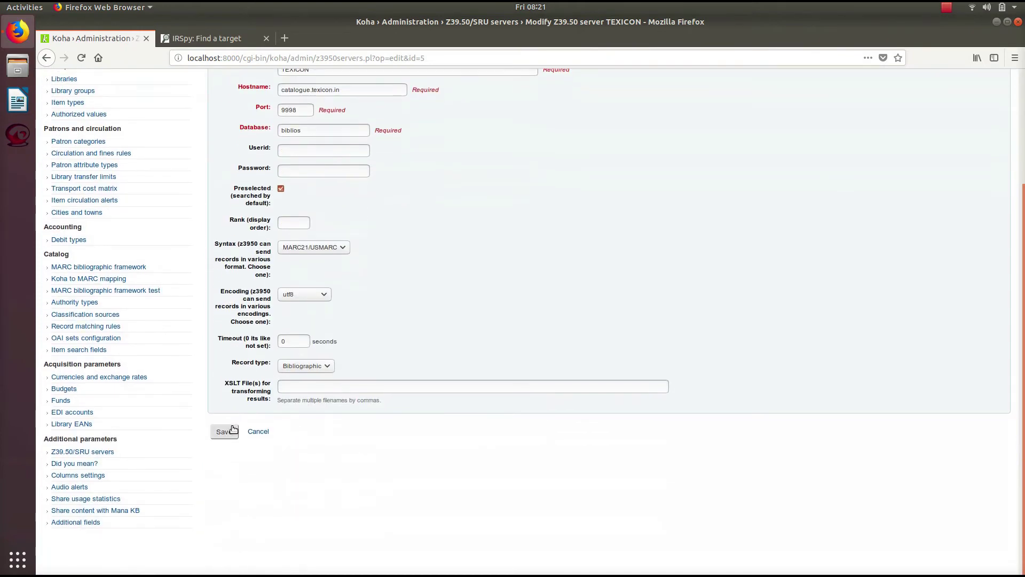
{"action": "left_click", "coordinate": [225, 431]}
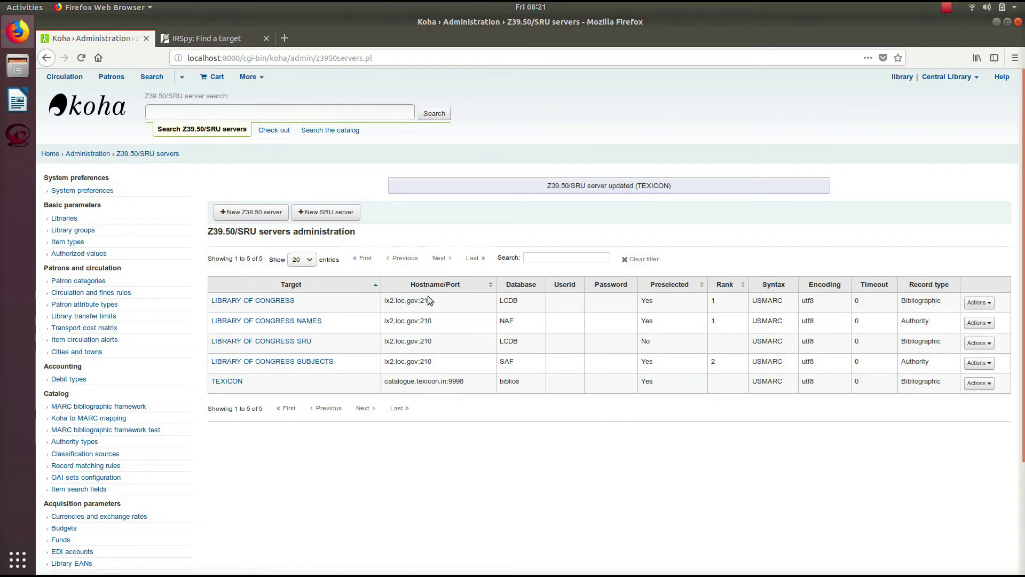
{"action": "left_click", "coordinate": [88, 115]}
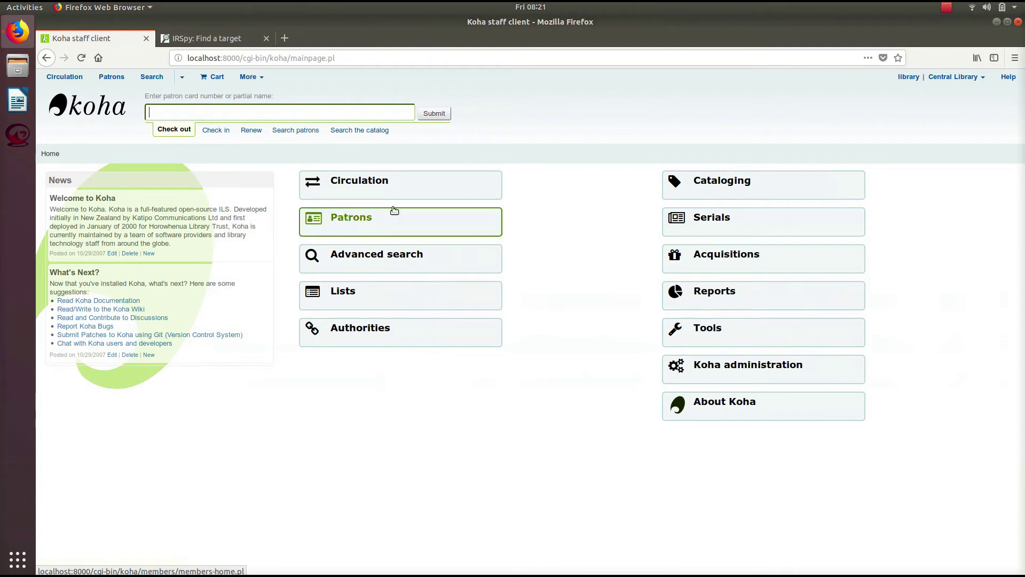
From Cataloging, start a New from Z39.50/SRU record with the Default framework
{"action": "left_click", "coordinate": [807, 194]}
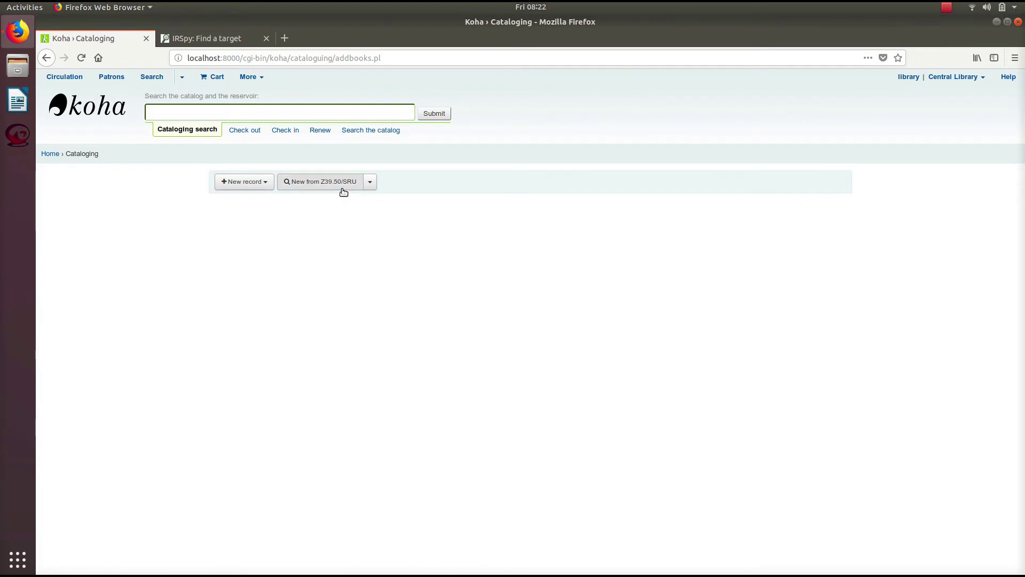
{"action": "left_click", "coordinate": [370, 181]}
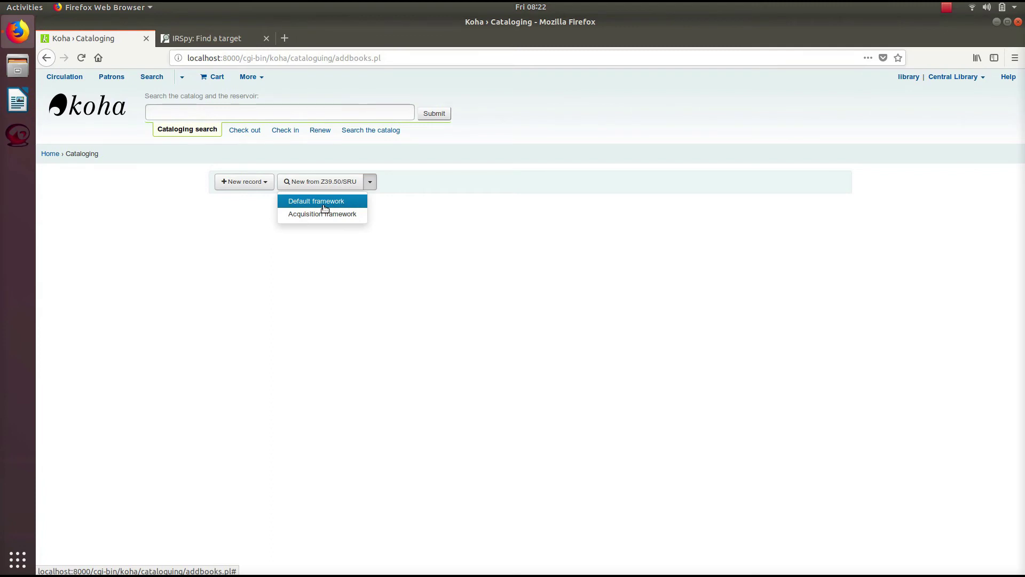
{"action": "left_click", "coordinate": [344, 206]}
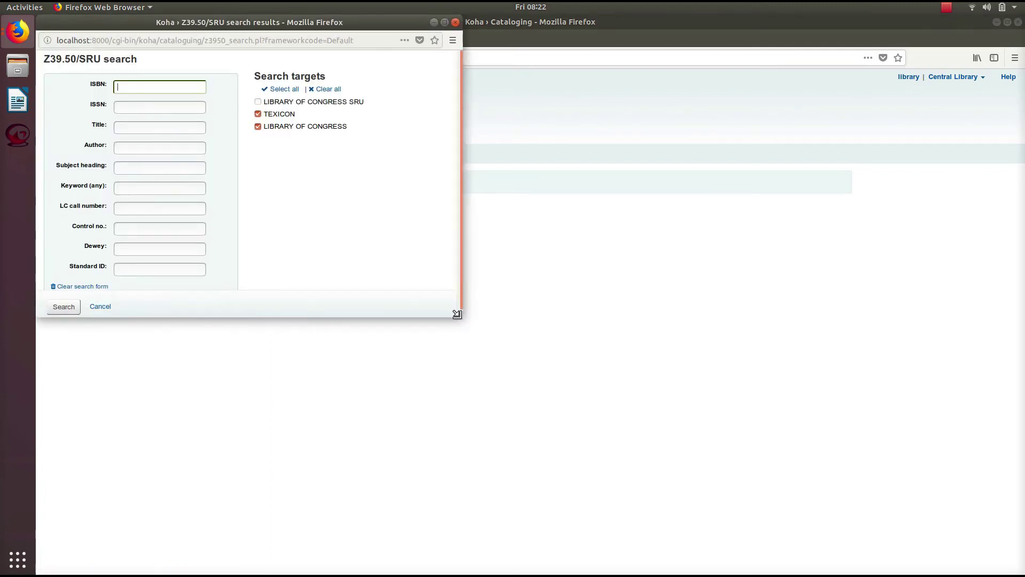
{"action": "left_click_drag", "start_coordinate": [457, 314], "coordinate": [731, 447]}
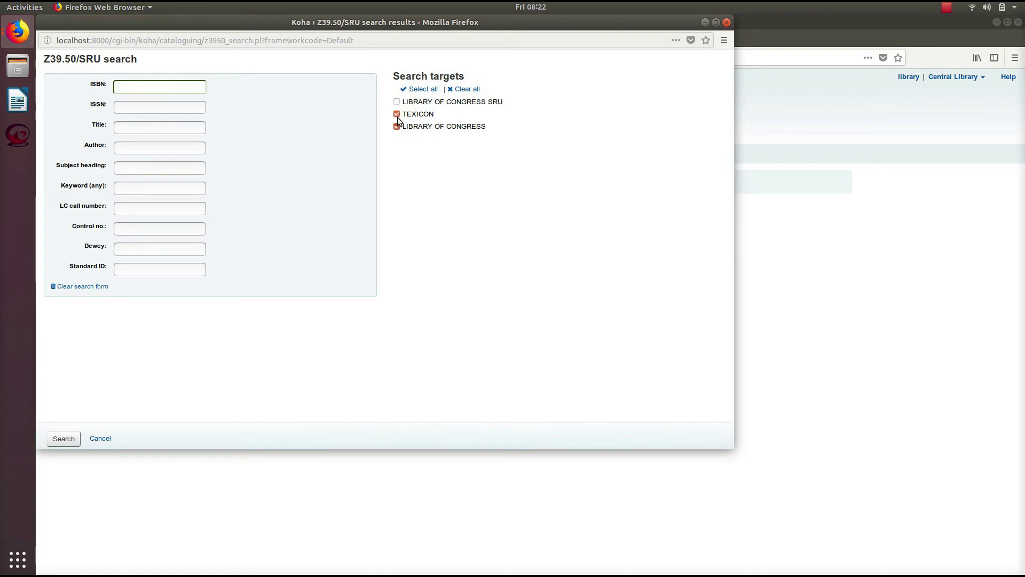
Search TEXICON for title 'classification'; after the timeout, return to the search form
{"action": "left_click", "coordinate": [396, 127]}
{"action": "left_click", "coordinate": [134, 108]}
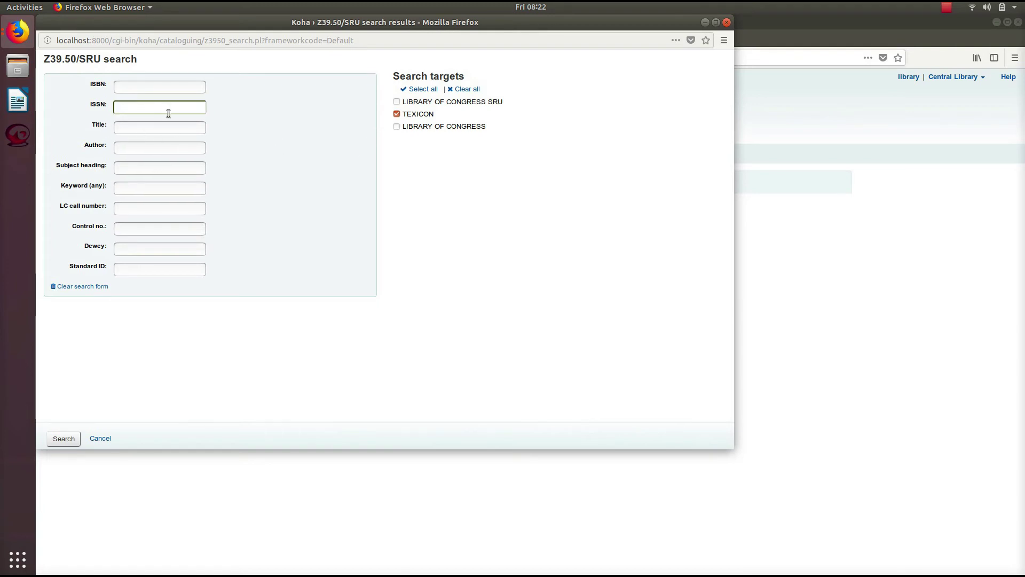
{"action": "left_click", "coordinate": [139, 90]}
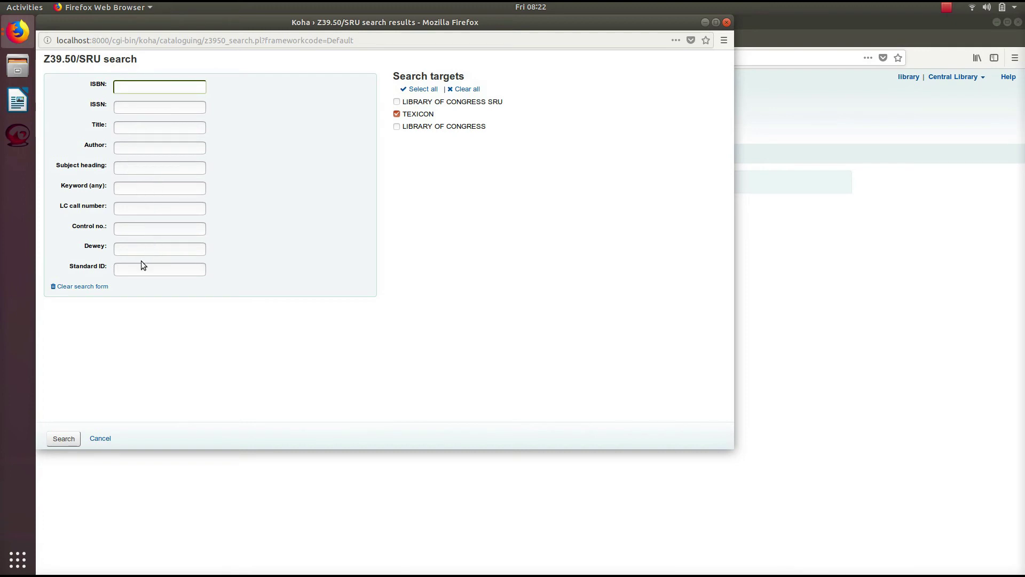
{"action": "left_click", "coordinate": [151, 129]}
{"action": "type", "text": "classifi"}
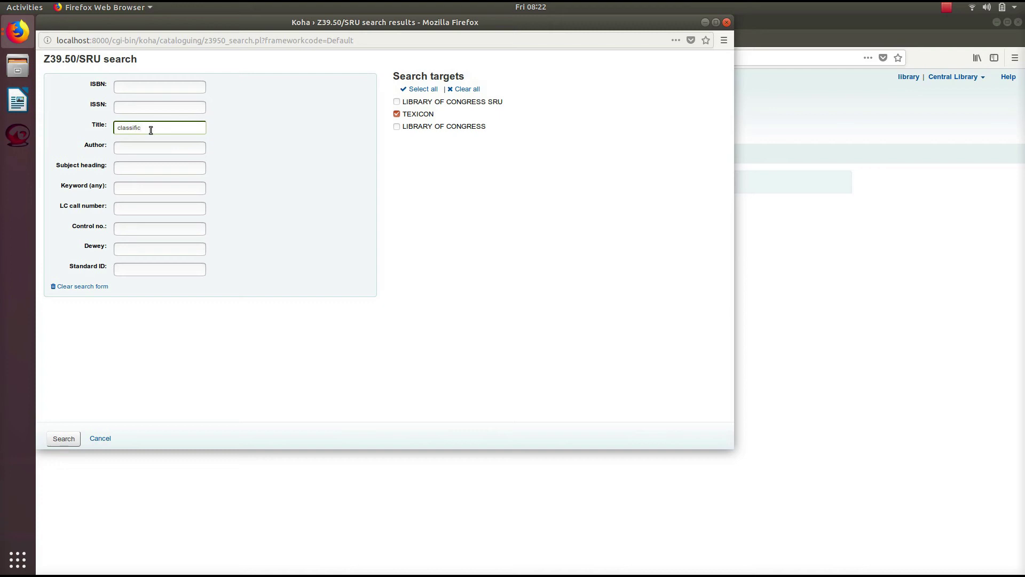
{"action": "type", "text": "cation"}
{"action": "left_click", "coordinate": [64, 438]}
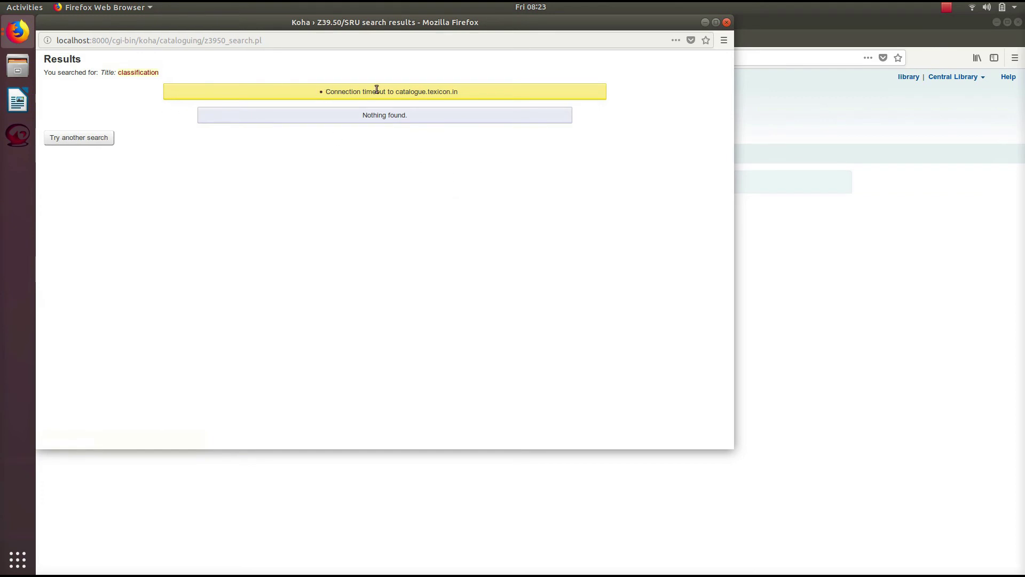
{"action": "right_click", "coordinate": [374, 155]}
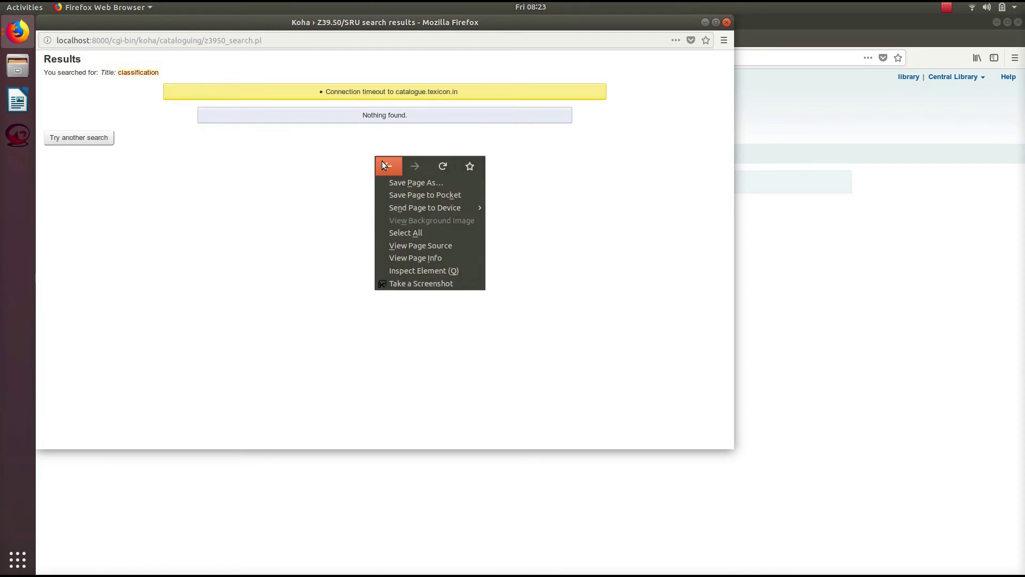
{"action": "left_click", "coordinate": [382, 161]}
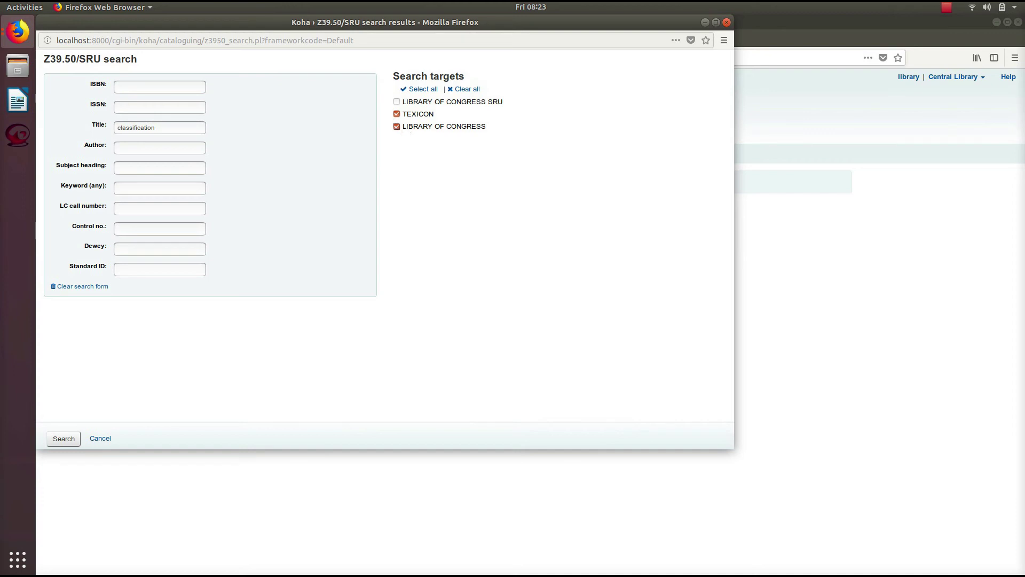
Rerun the search on TEXICON plus Library of Congress, go back, then close the search window
{"action": "left_click", "coordinate": [63, 439]}
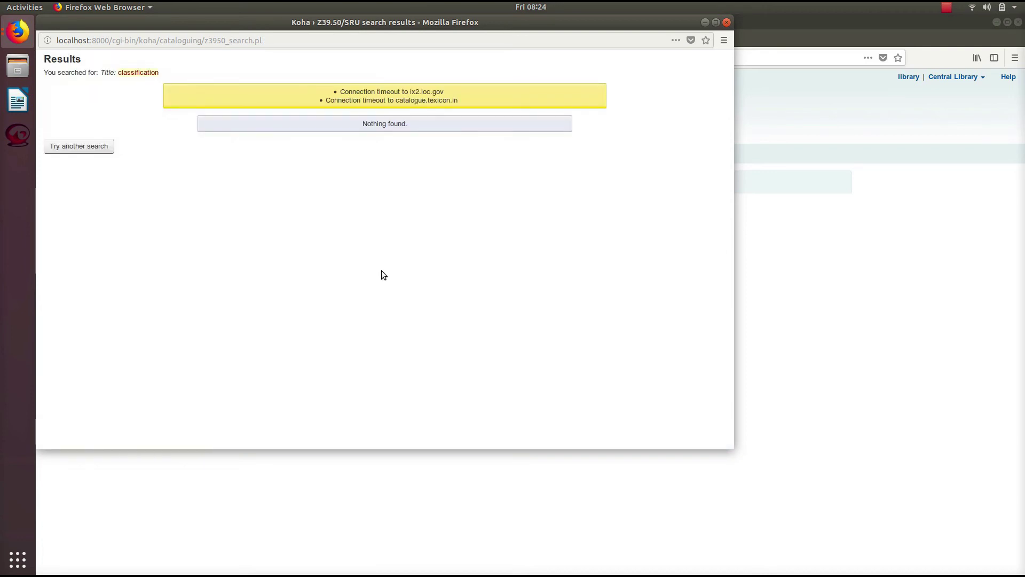
{"action": "right_click", "coordinate": [270, 147]}
{"action": "left_click", "coordinate": [285, 157]}
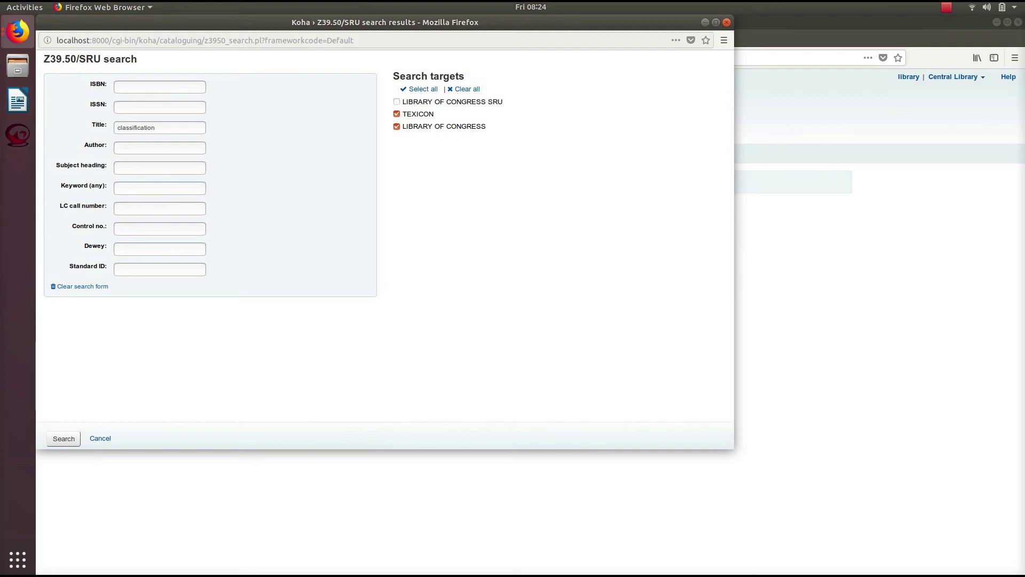
{"action": "left_click", "coordinate": [729, 21]}
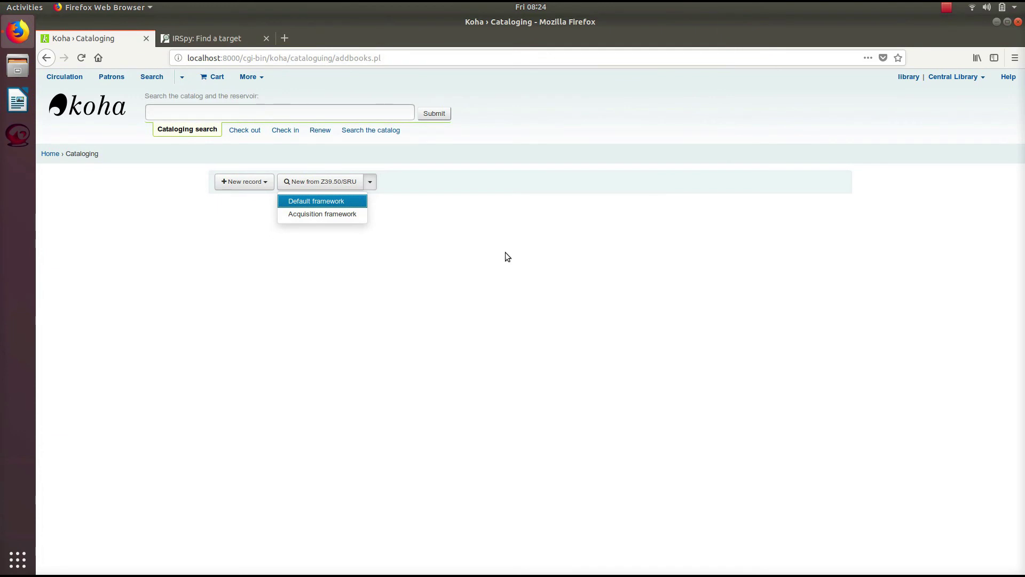
Reopen Koha administration via the home page, then return to IRSpy's Texicon listing
{"action": "left_click", "coordinate": [219, 38]}
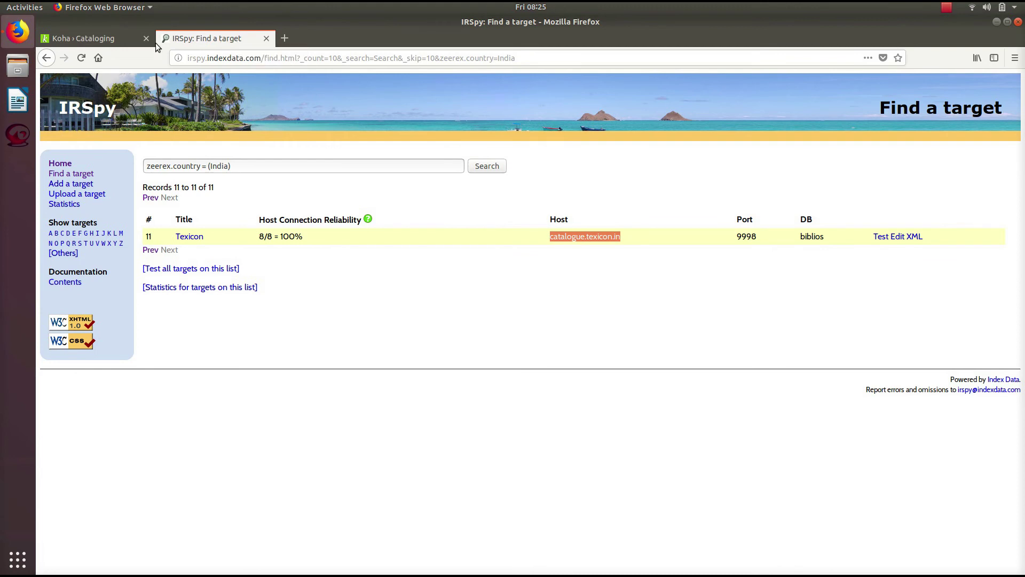
{"action": "left_click", "coordinate": [98, 41]}
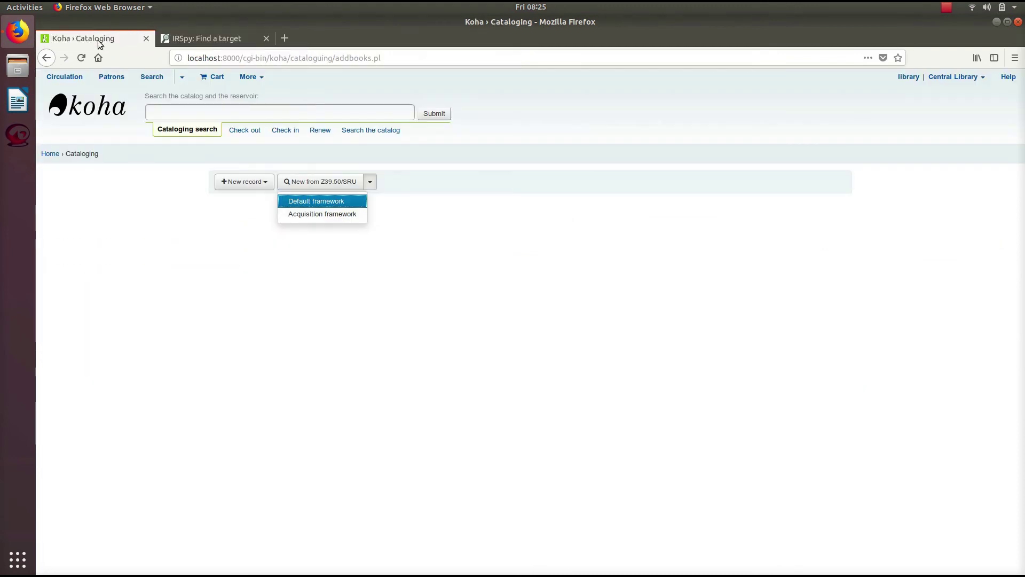
{"action": "left_click", "coordinate": [86, 106]}
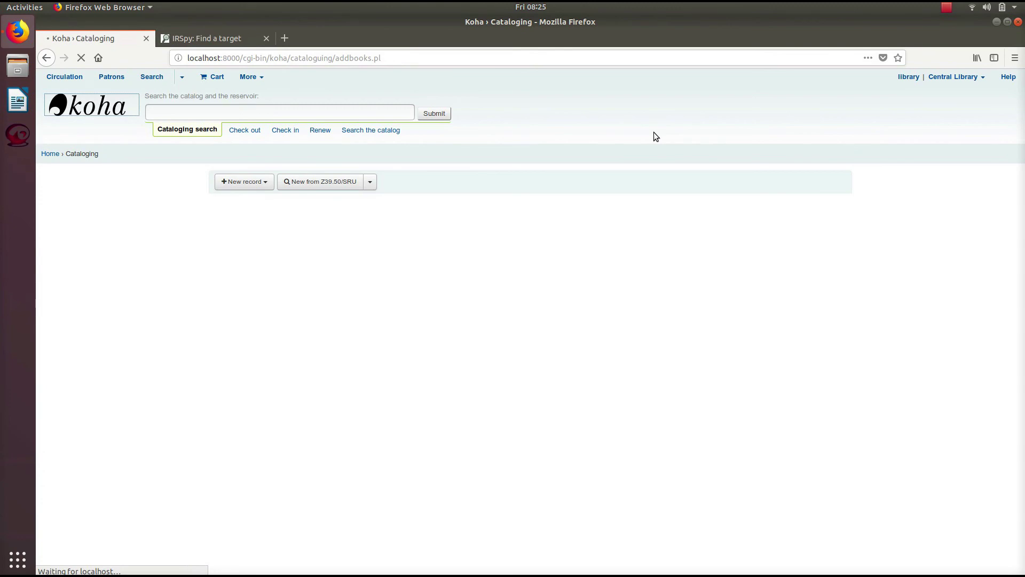
{"action": "left_click", "coordinate": [791, 379]}
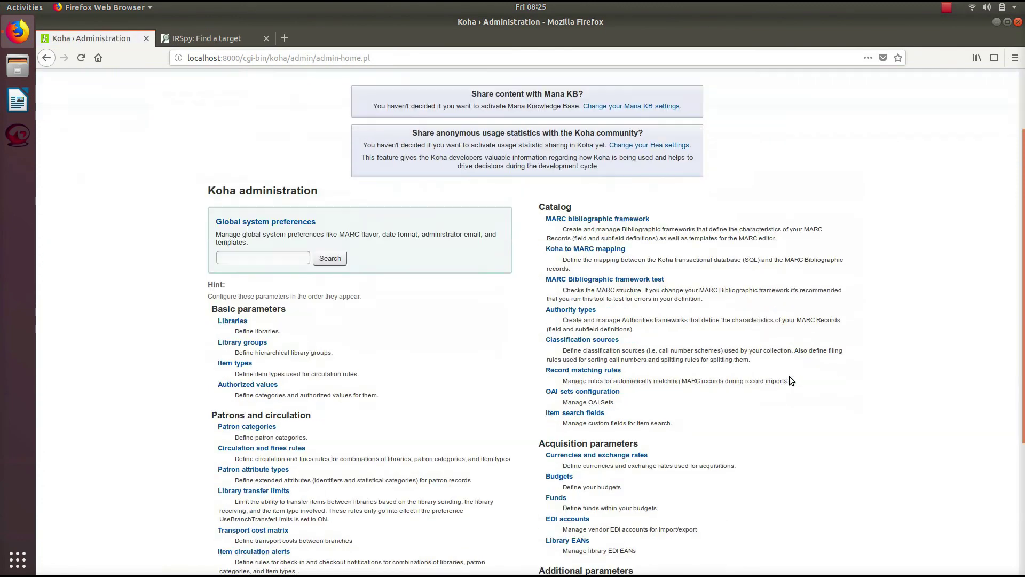
{"action": "scroll", "coordinate": [789, 375], "scroll_direction": "down", "scroll_amount": 5}
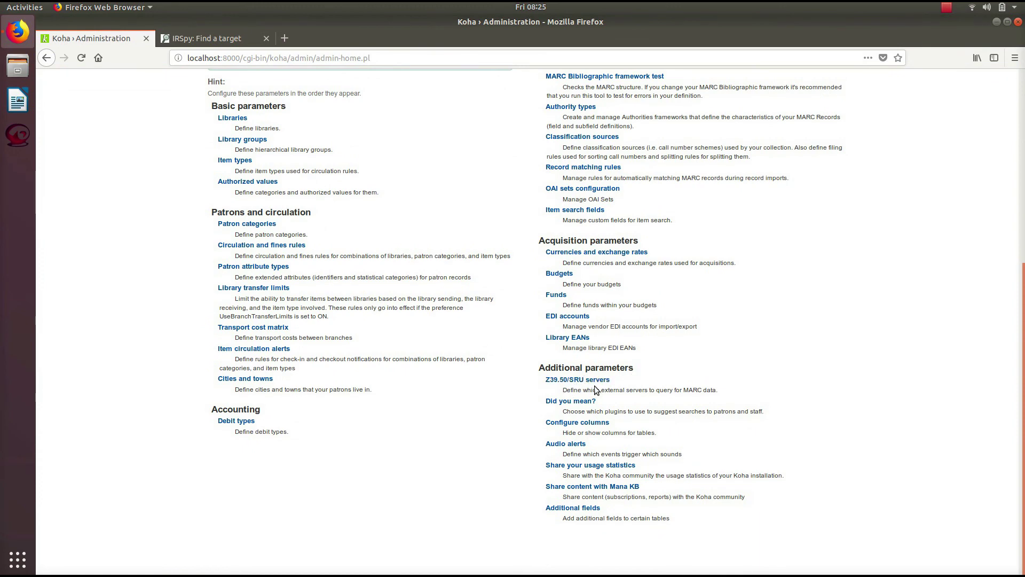
{"action": "scroll", "coordinate": [622, 385], "scroll_direction": "up", "scroll_amount": 5}
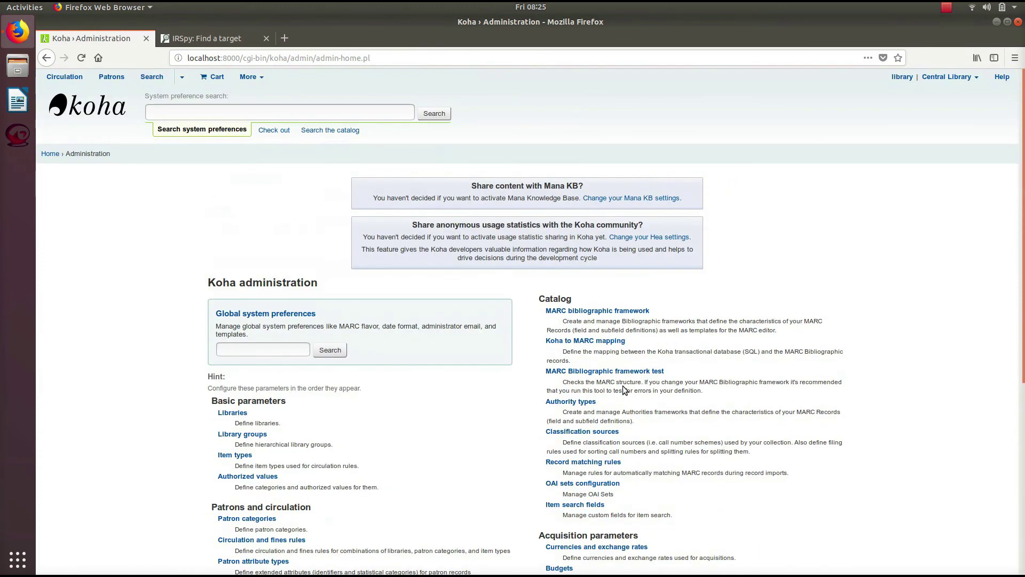
{"action": "left_click", "coordinate": [228, 36]}
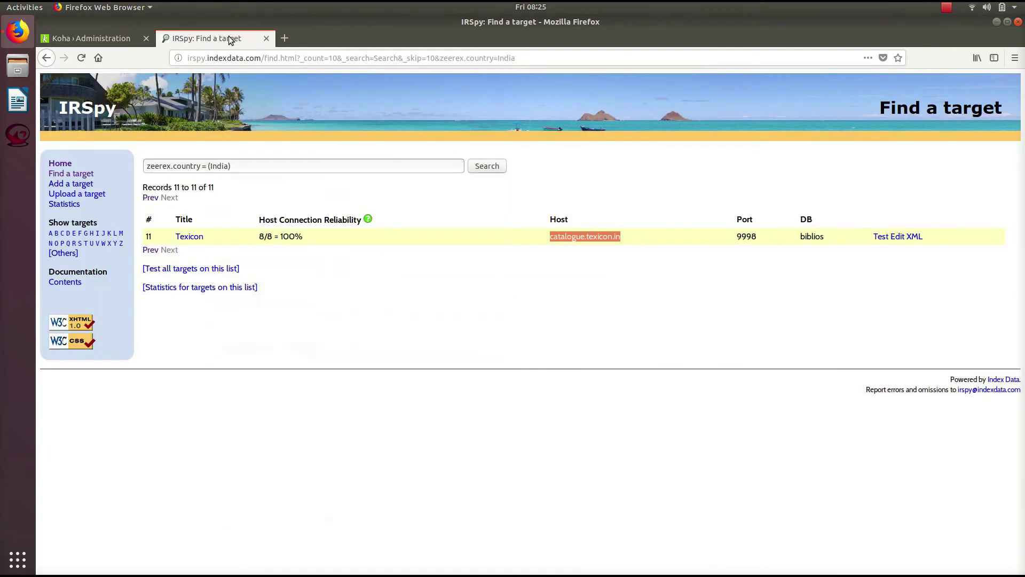
In IRSpy's Find a target form, choose country India and search, listing 11 targets
{"action": "left_click", "coordinate": [71, 173]}
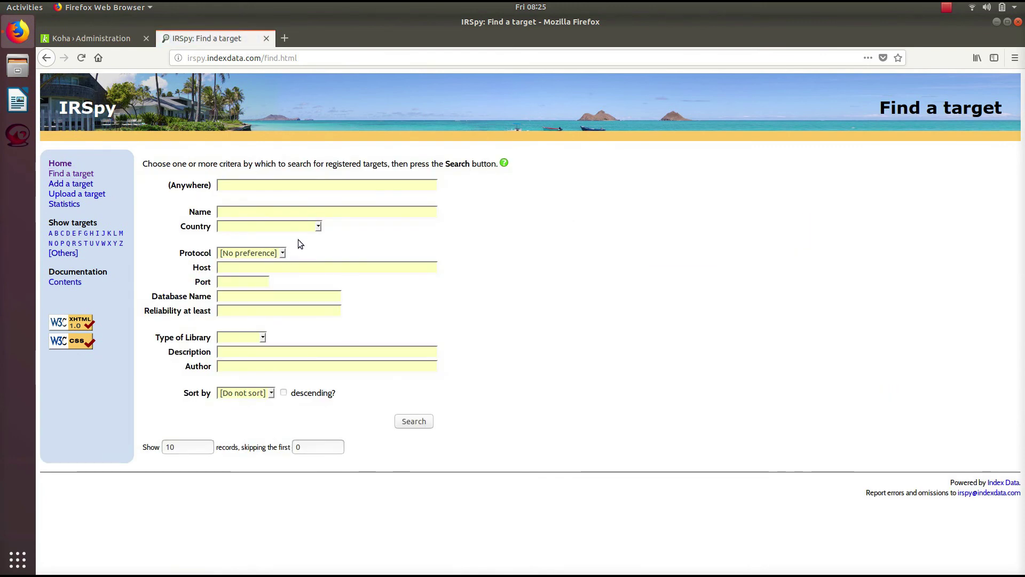
{"action": "left_click", "coordinate": [309, 226]}
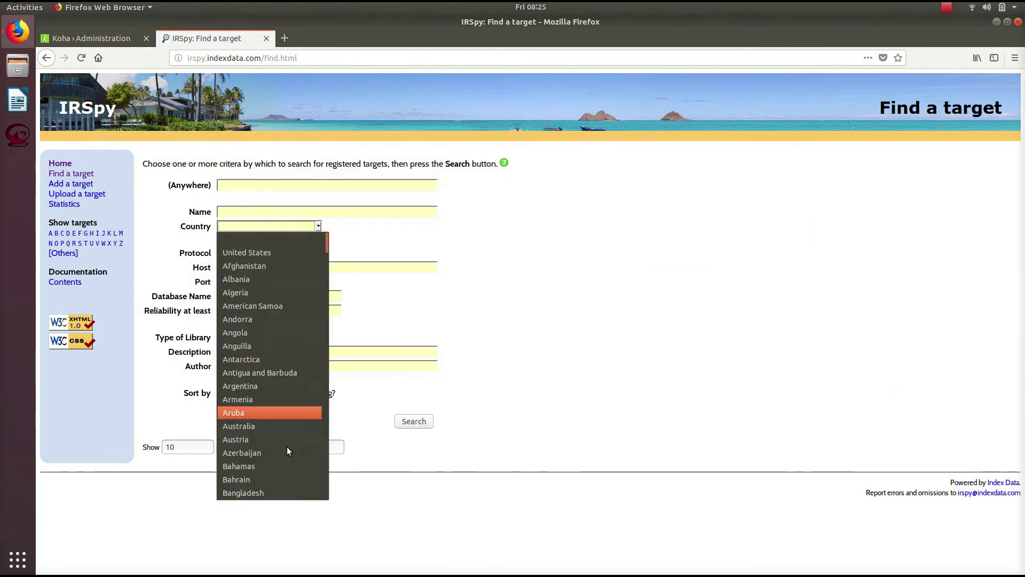
{"action": "left_click", "coordinate": [447, 315]}
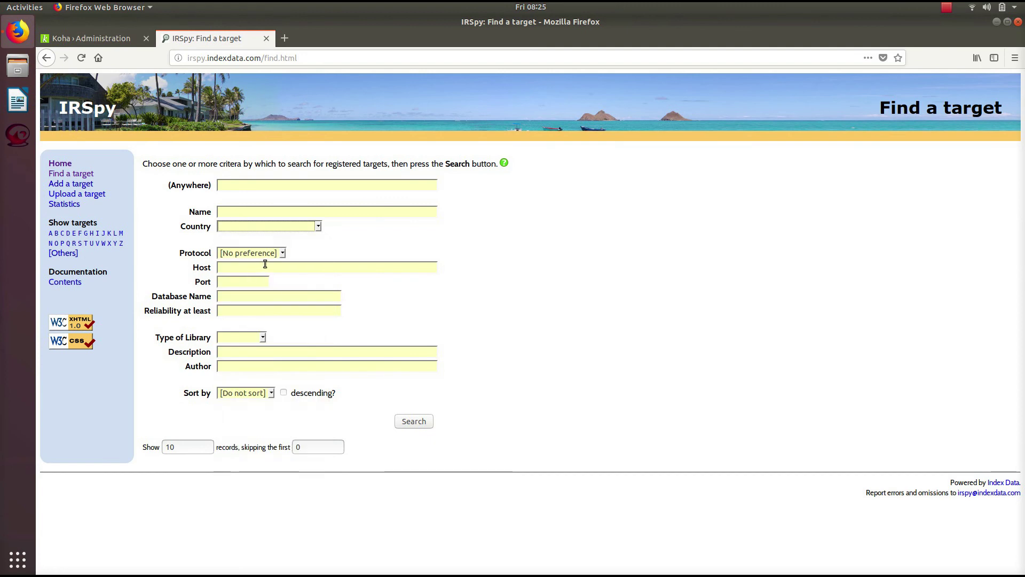
{"action": "left_click", "coordinate": [247, 336]}
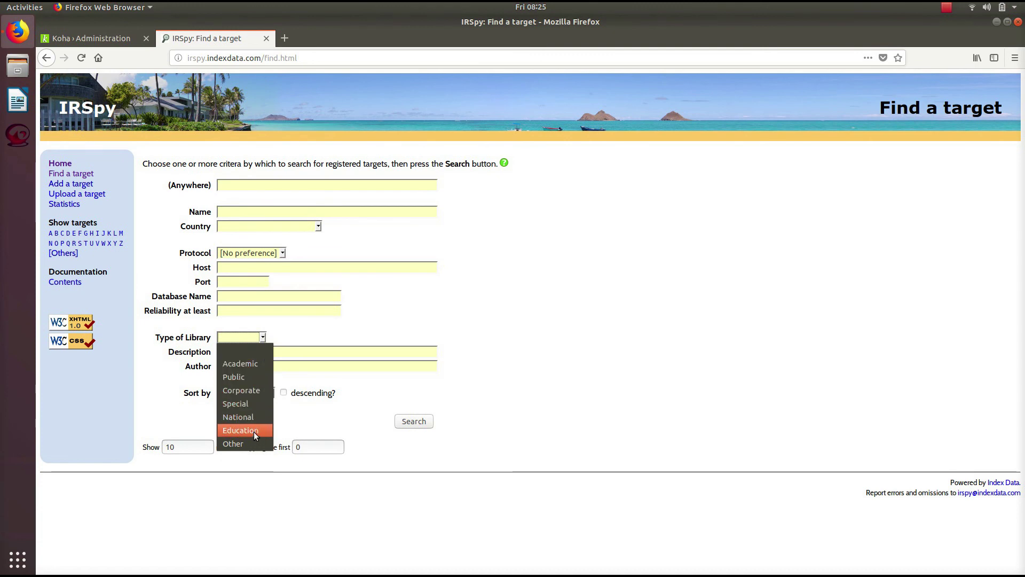
{"action": "left_click", "coordinate": [618, 282]}
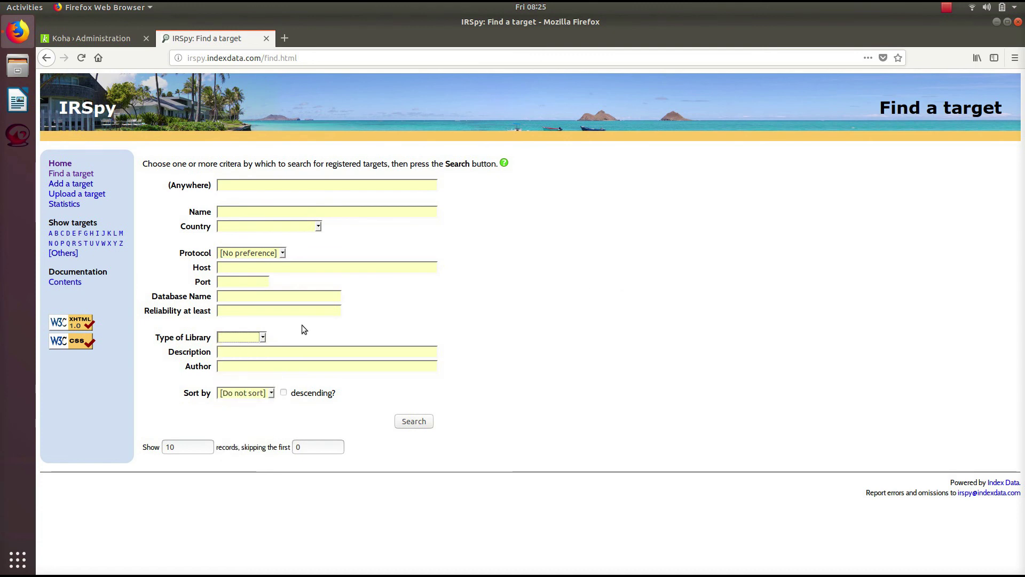
{"action": "left_click", "coordinate": [251, 337]}
{"action": "left_click", "coordinate": [596, 321]}
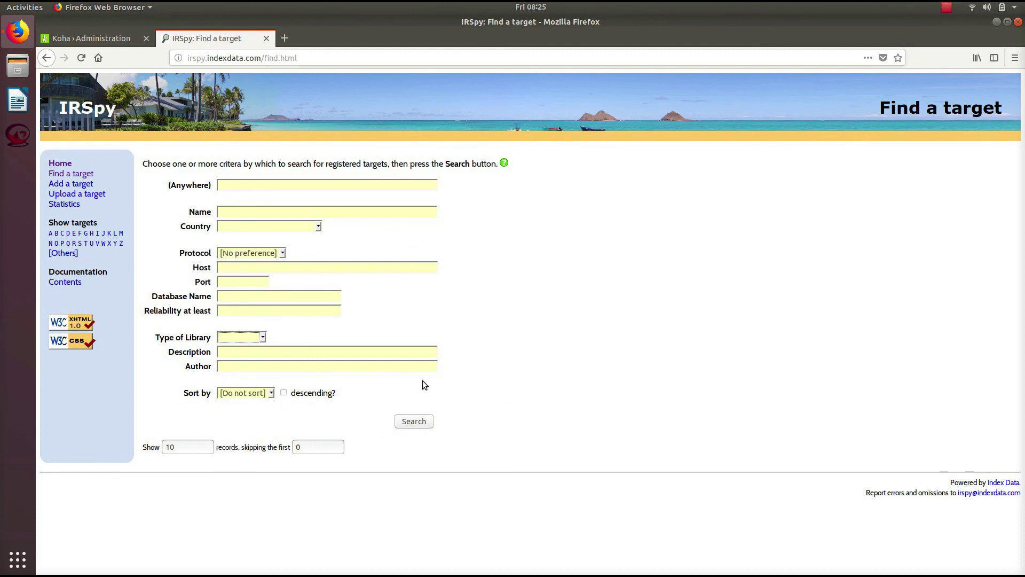
{"action": "left_click", "coordinate": [299, 227]}
{"action": "scroll", "coordinate": [282, 376], "scroll_direction": "down", "scroll_amount": 3}
{"action": "scroll", "coordinate": [283, 376], "scroll_direction": "down", "scroll_amount": 2}
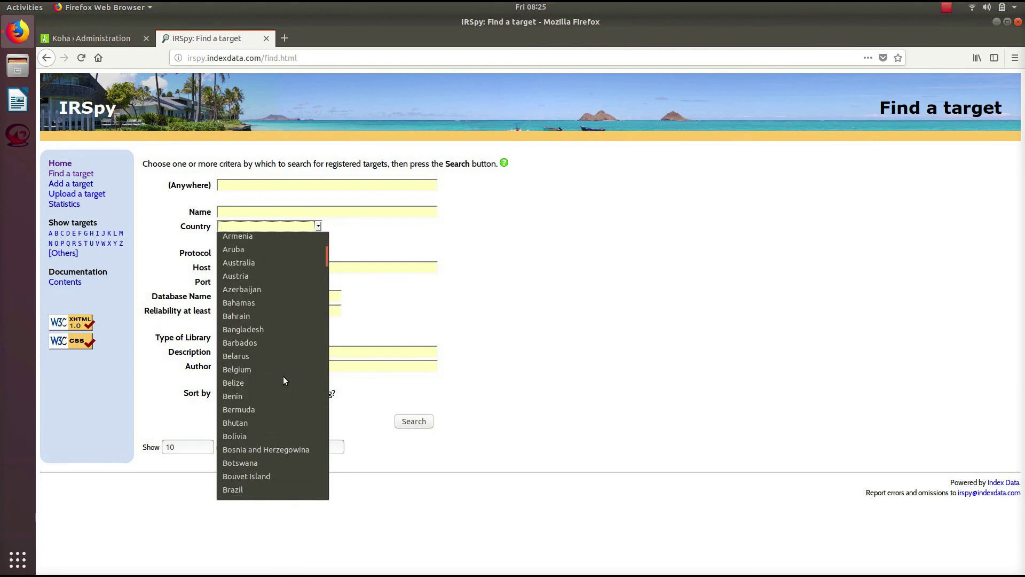
{"action": "scroll", "coordinate": [283, 375], "scroll_direction": "down", "scroll_amount": 3}
{"action": "scroll", "coordinate": [283, 376], "scroll_direction": "down", "scroll_amount": 3}
{"action": "scroll", "coordinate": [283, 375], "scroll_direction": "down", "scroll_amount": 2}
{"action": "scroll", "coordinate": [283, 376], "scroll_direction": "down", "scroll_amount": 2}
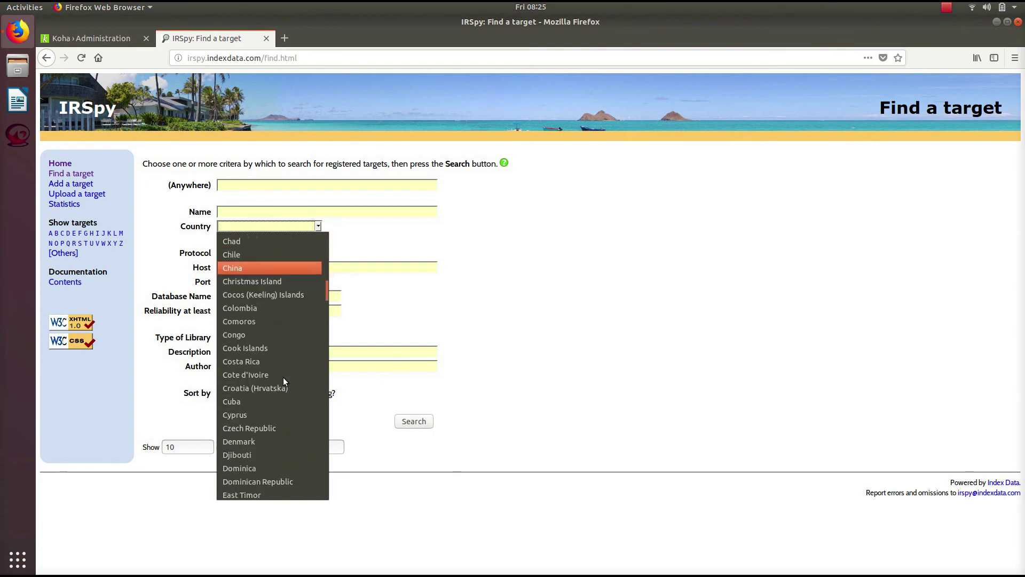
{"action": "scroll", "coordinate": [271, 367], "scroll_direction": "down", "scroll_amount": 3}
{"action": "scroll", "coordinate": [273, 363], "scroll_direction": "down", "scroll_amount": 3}
{"action": "scroll", "coordinate": [274, 362], "scroll_direction": "down", "scroll_amount": 3}
{"action": "scroll", "coordinate": [275, 362], "scroll_direction": "down", "scroll_amount": 3}
{"action": "scroll", "coordinate": [274, 363], "scroll_direction": "down", "scroll_amount": 2}
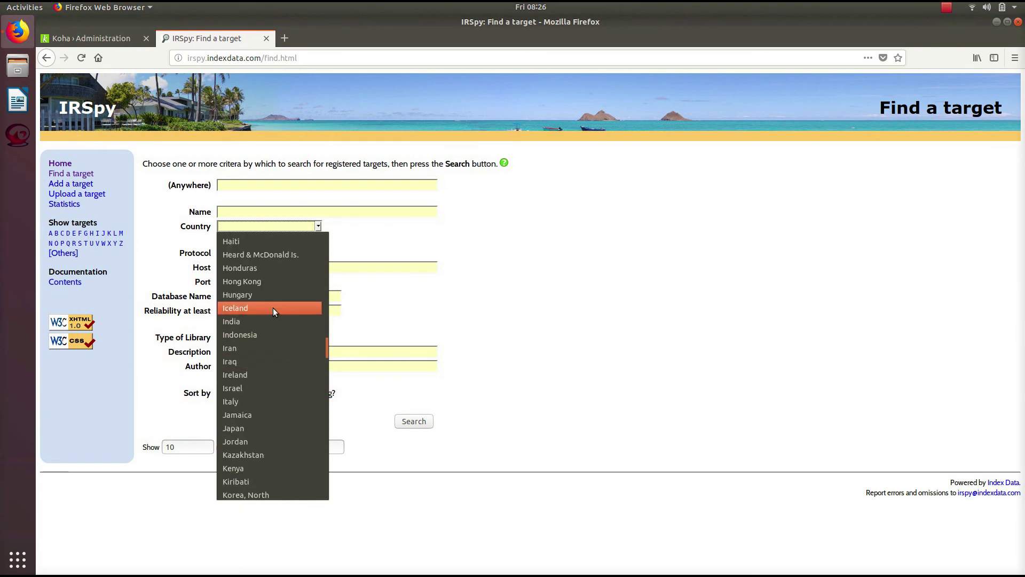
{"action": "left_click", "coordinate": [281, 322]}
{"action": "left_click", "coordinate": [414, 420]}
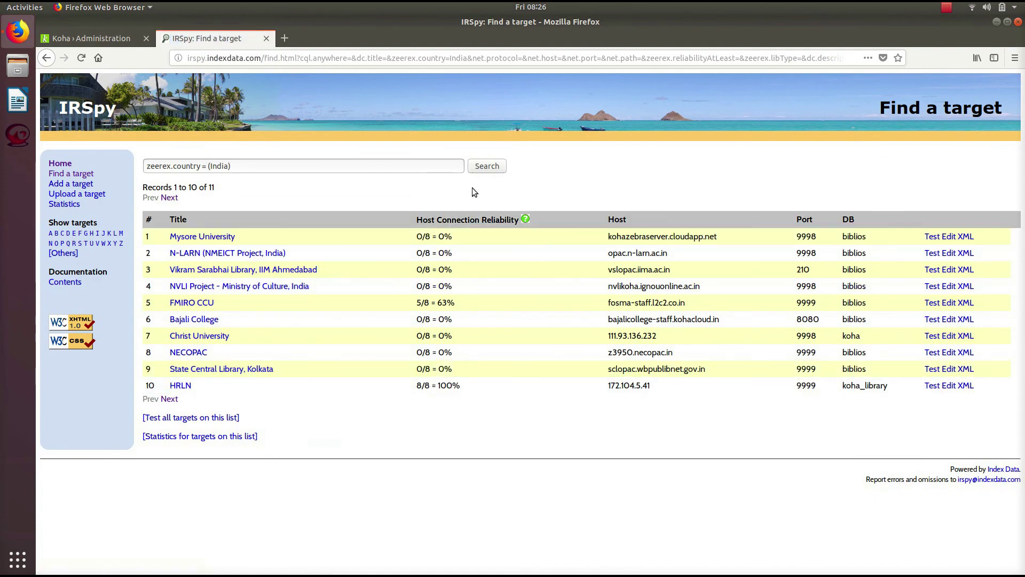
Bring the Koha › Administration tab back in front, leaving IRSpy's India results open
{"action": "left_click", "coordinate": [94, 38]}
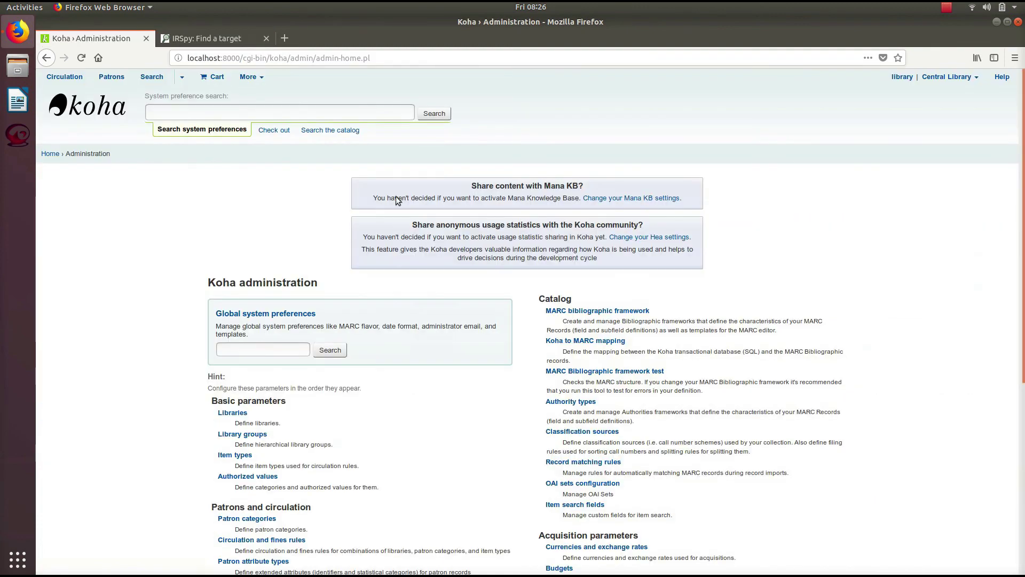
{"action": "scroll", "coordinate": [595, 283], "scroll_direction": "down", "scroll_amount": 5}
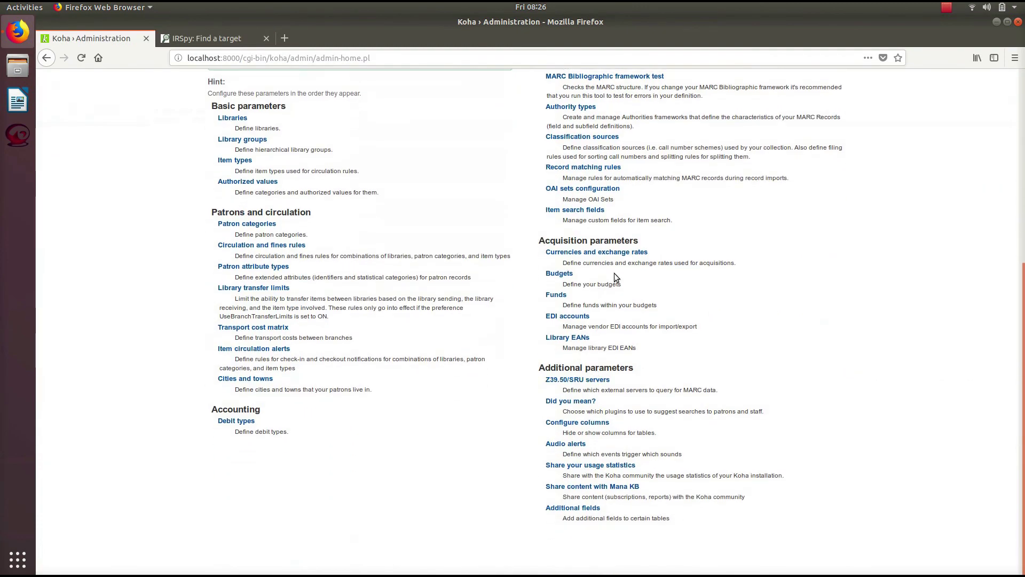